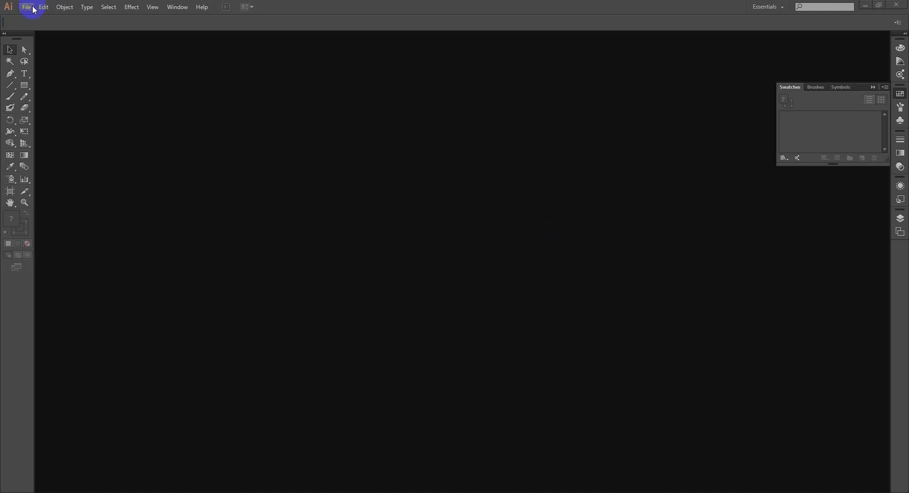
Create a new 6000 × 4000 px document in RGB color mode with High (300 ppi) raster effects.
click(34, 9)
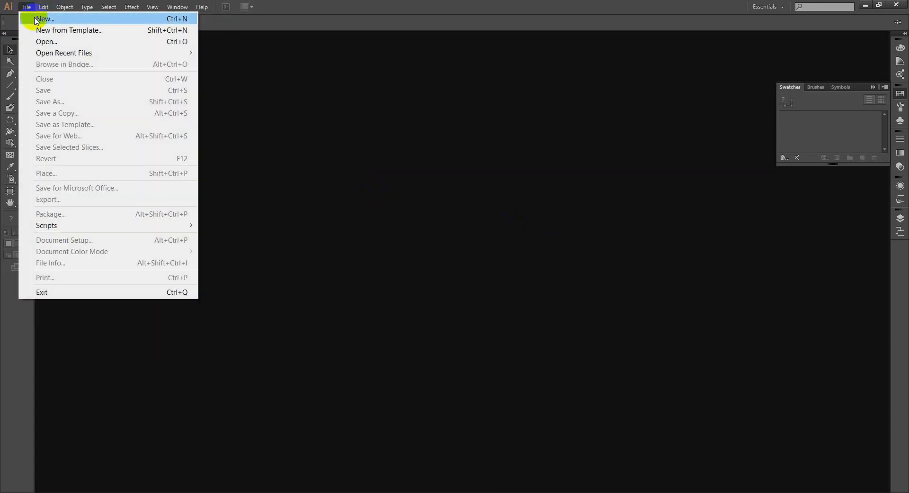
click(35, 19)
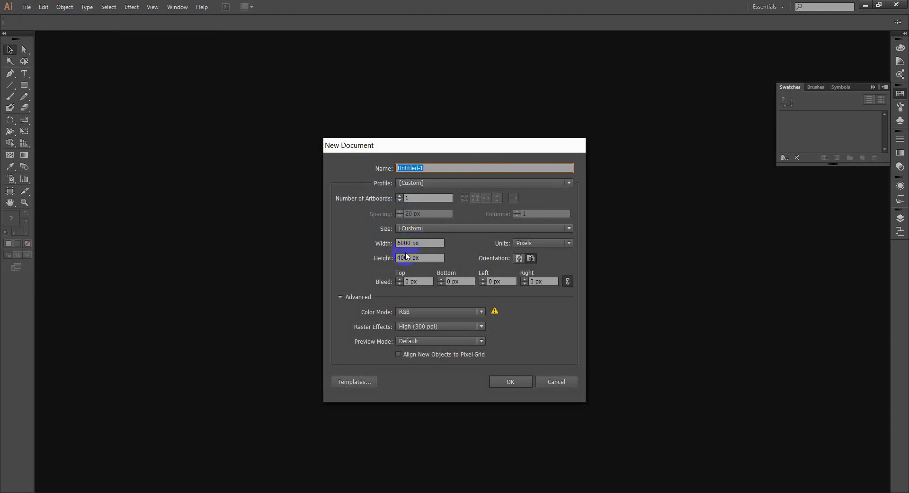
click(427, 242)
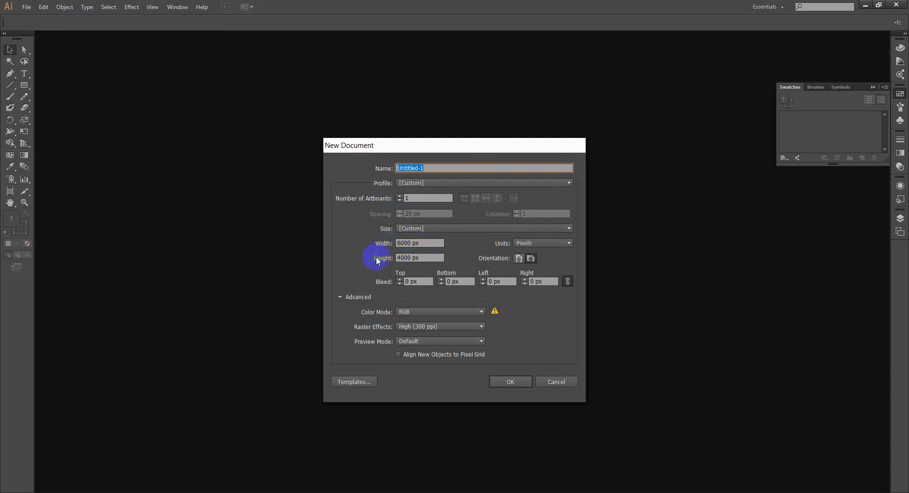
click(413, 262)
click(430, 262)
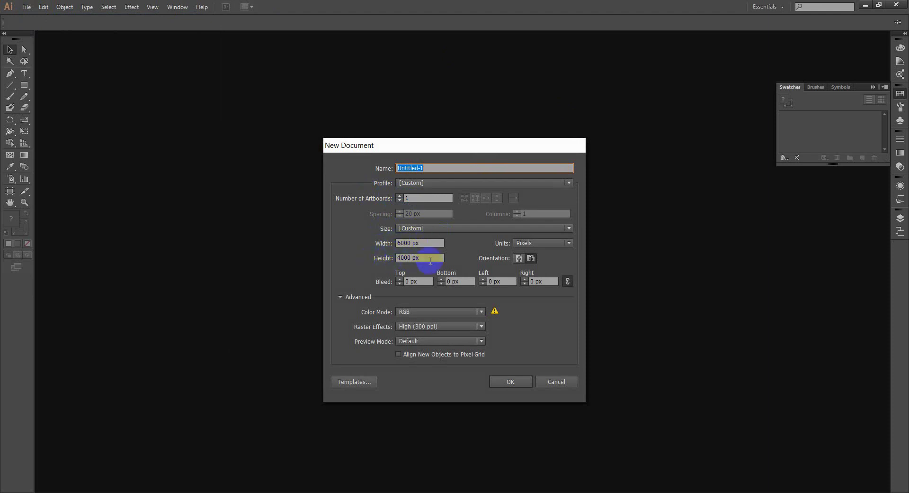
click(423, 243)
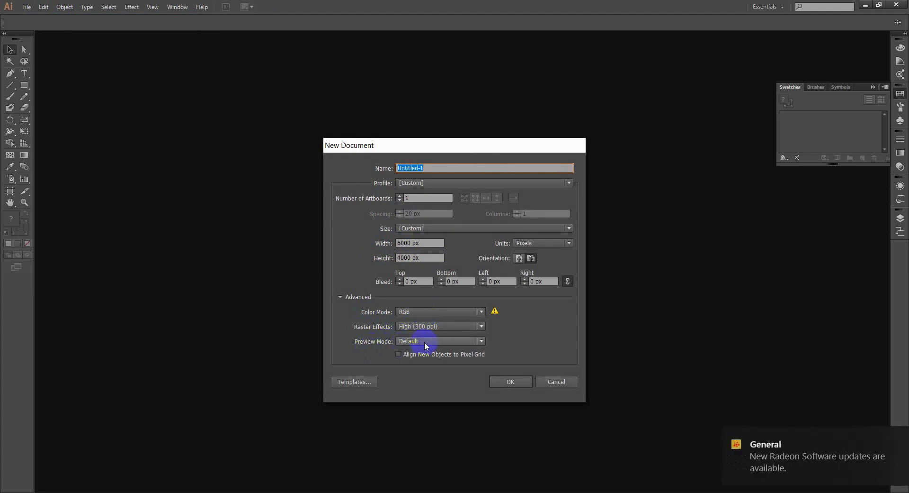
click(888, 437)
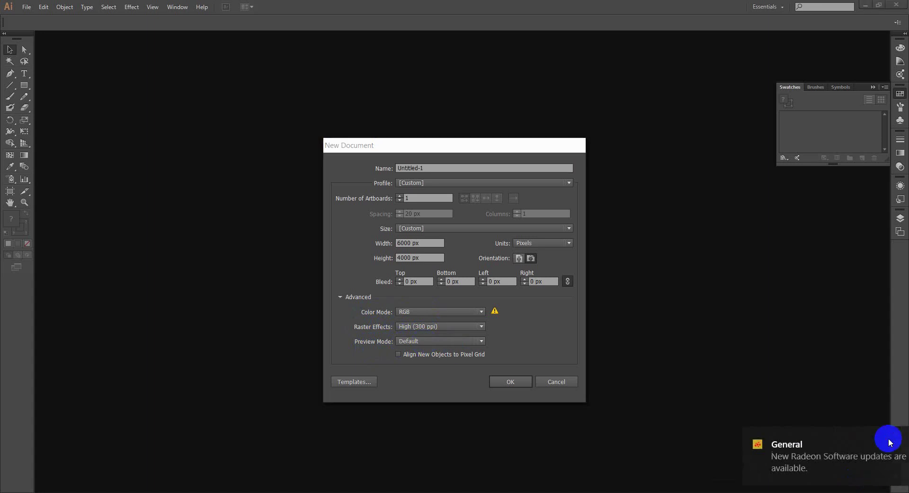
click(513, 382)
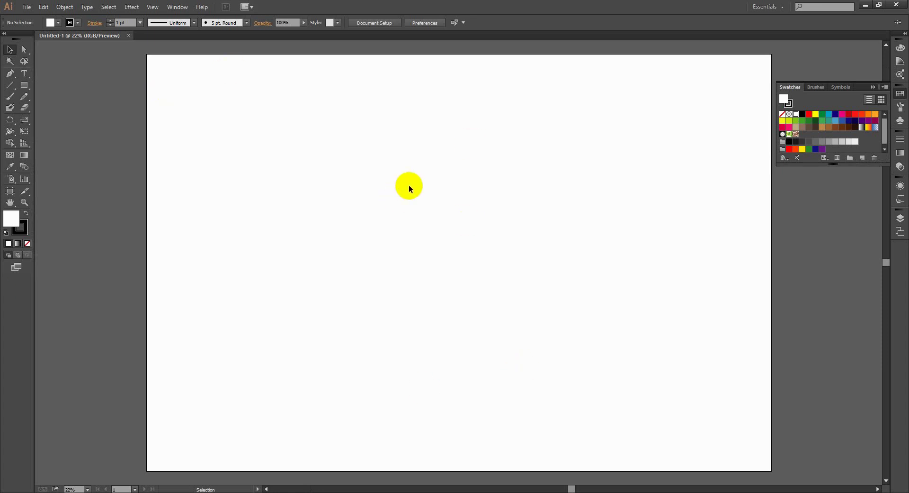
Activate the Rectangle tool and set the fill color to dark red CC0000.
click(20, 88)
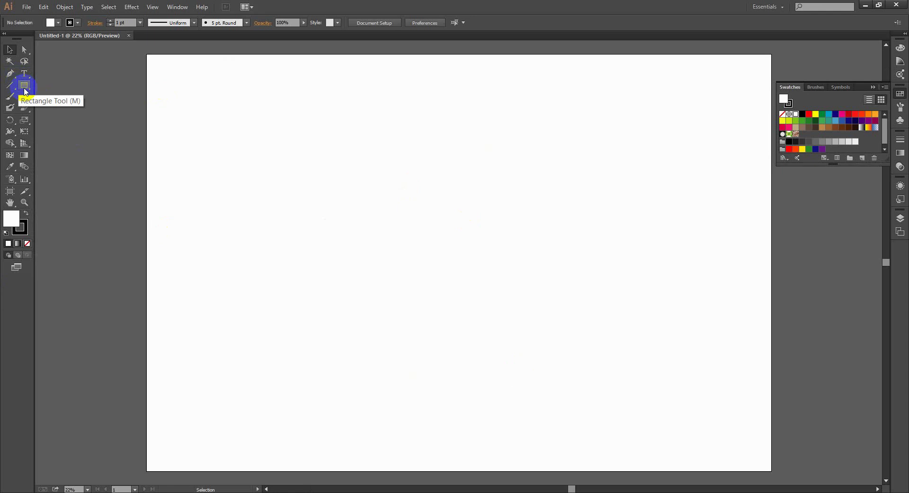
click(25, 87)
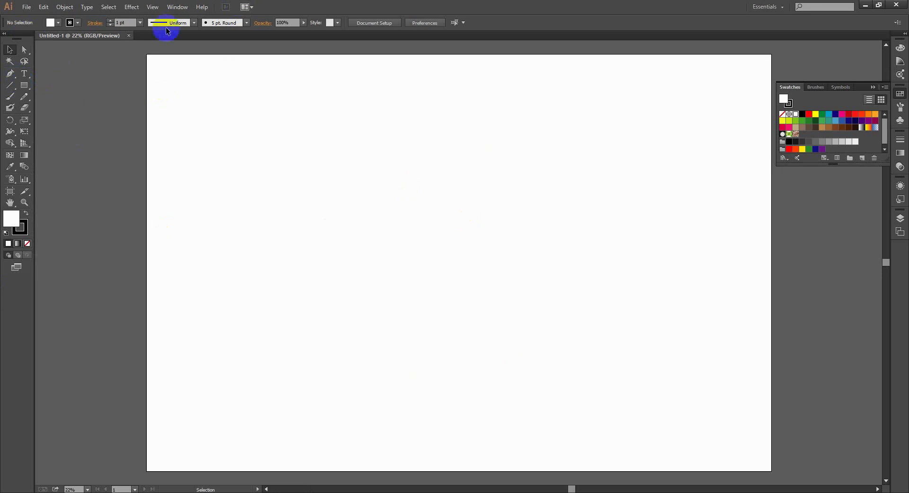
click(25, 87)
click(11, 221)
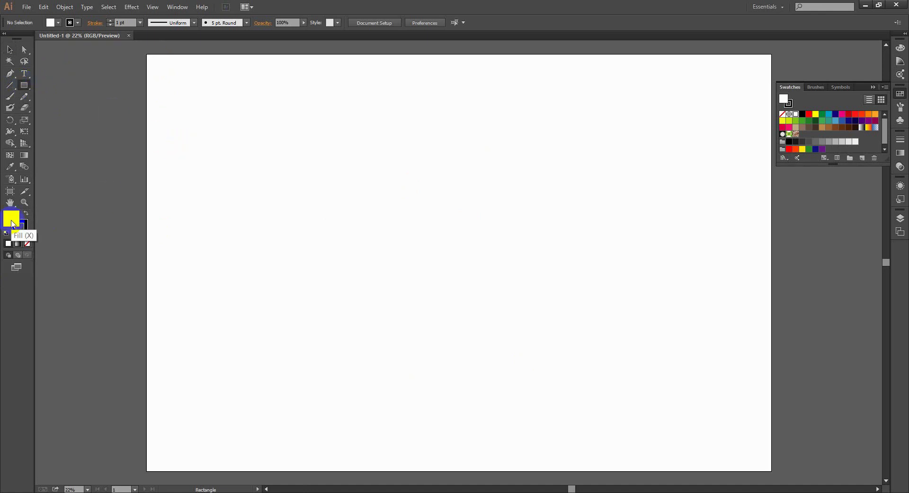
double_click(12, 220)
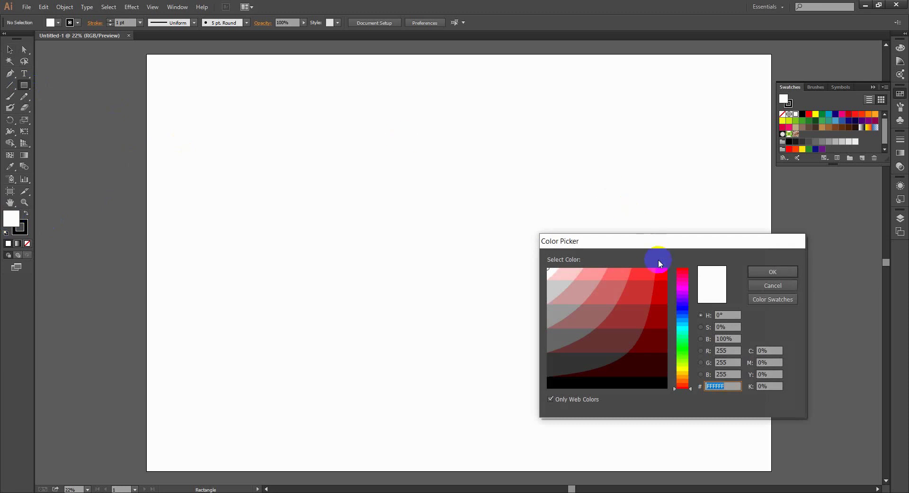
click(665, 294)
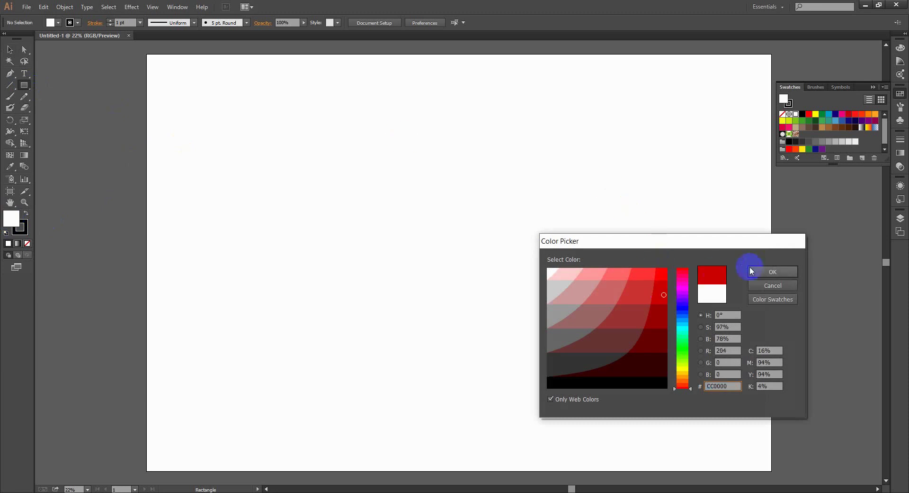
click(765, 274)
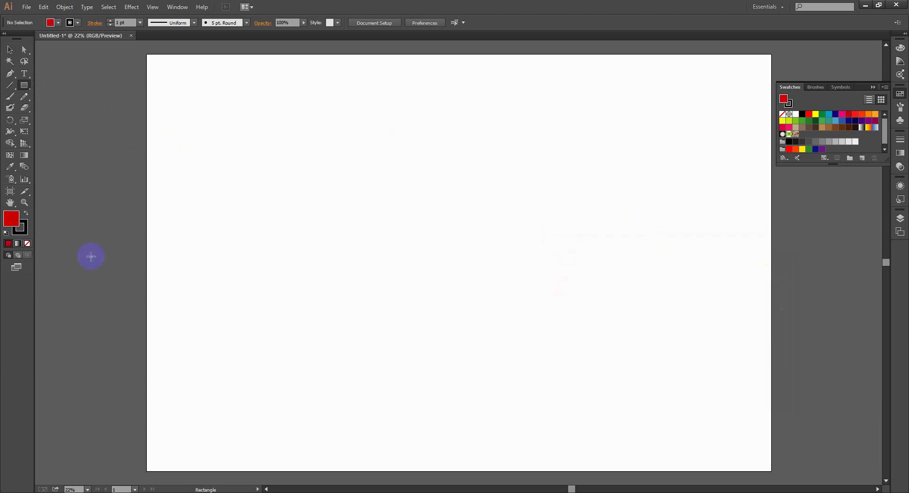
Set the stroke to none and draw a square about 473 px wide near the artboard's upper-left corner.
click(23, 232)
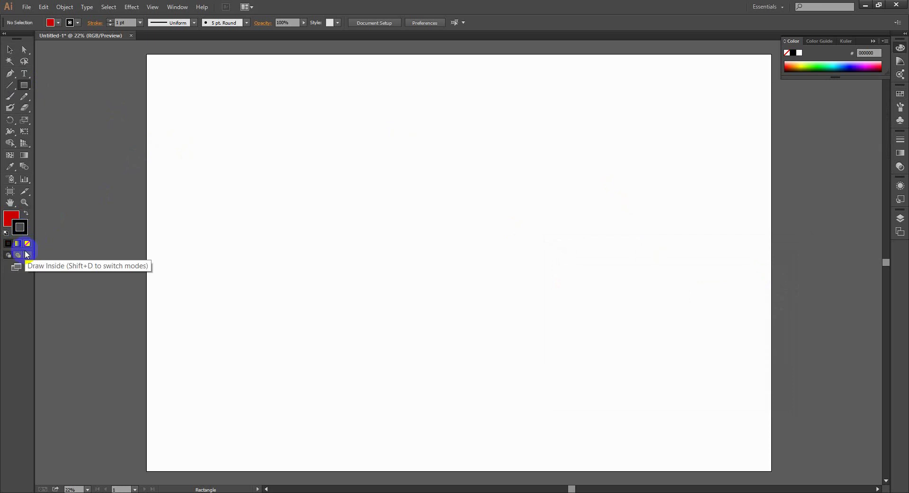
click(27, 244)
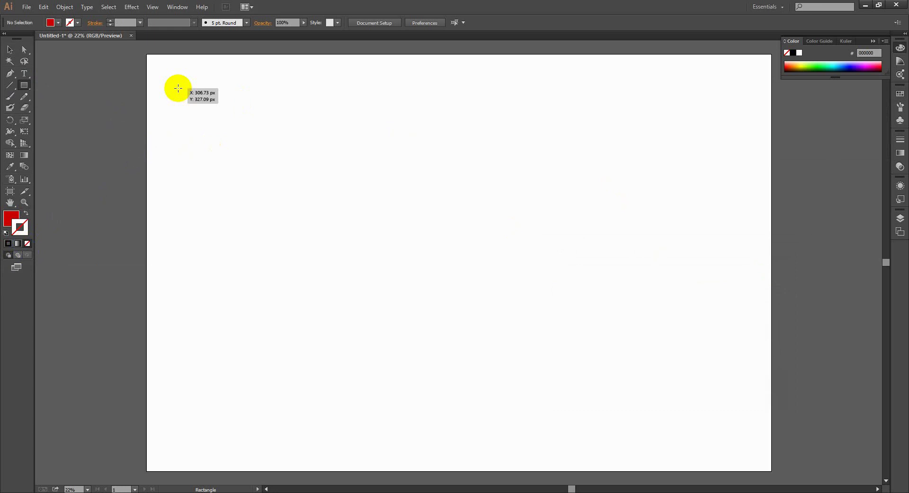
drag(178, 88, 227, 137)
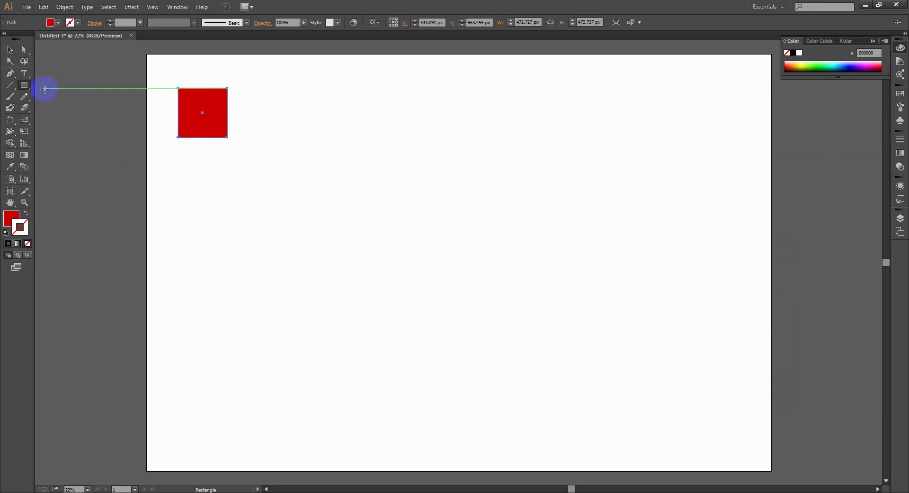
Duplicate the red square about 236 px to the right and 150 px down so the copy overlaps the original.
click(11, 51)
click(11, 52)
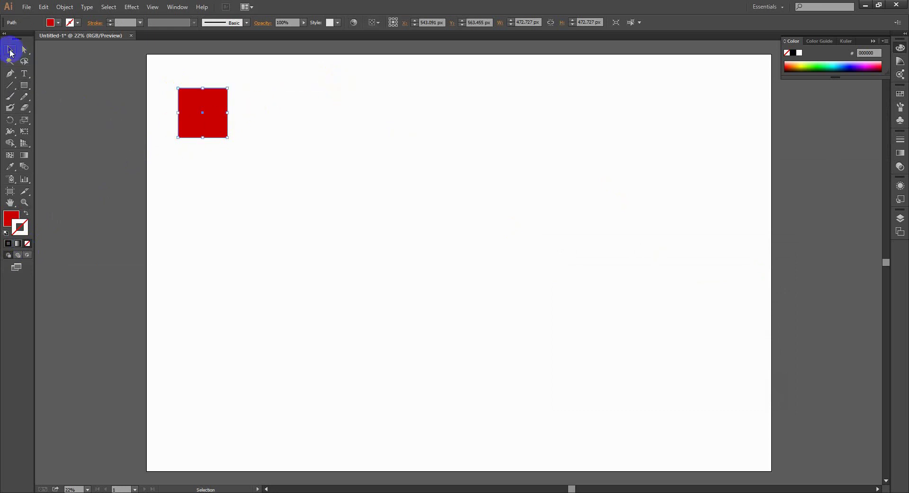
click(189, 101)
click(209, 122)
drag(209, 123, 233, 135)
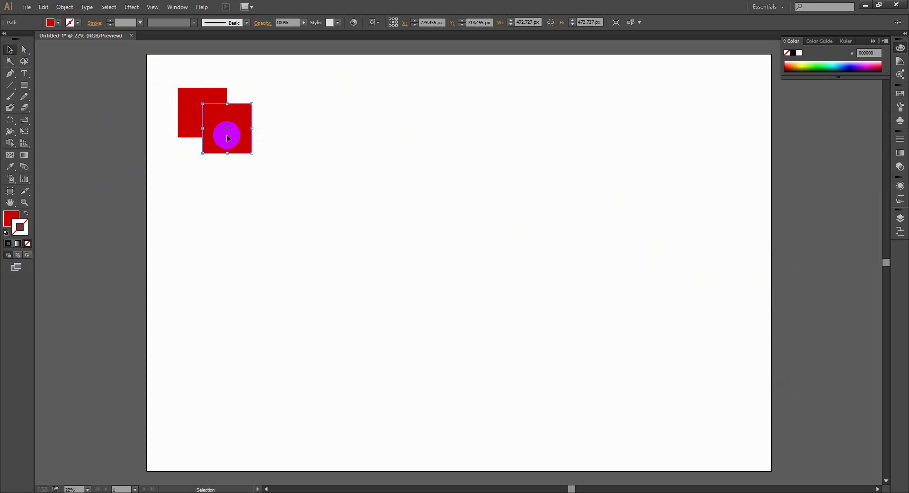
Set the opacity of the duplicated front square to 50%.
click(273, 125)
click(225, 109)
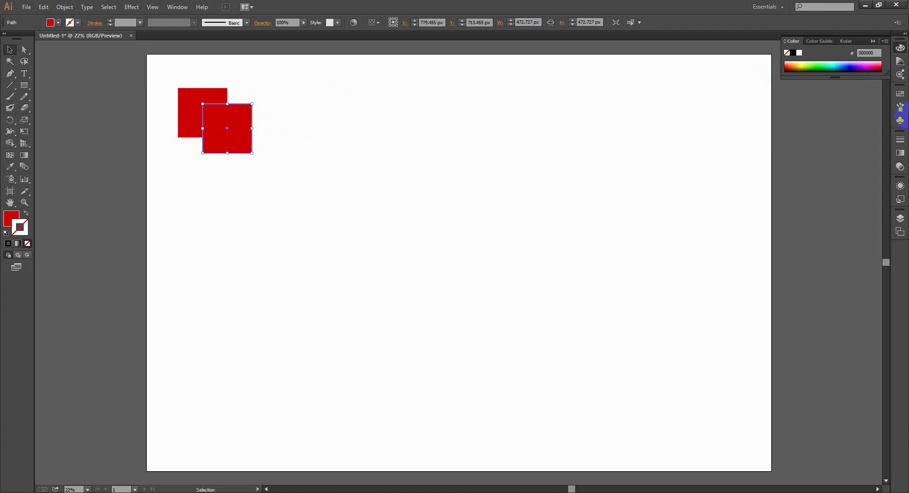
click(900, 185)
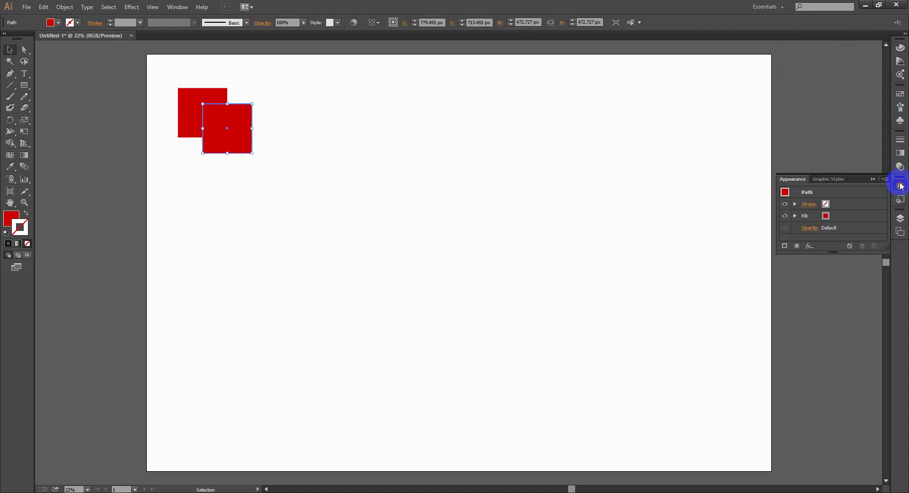
click(900, 185)
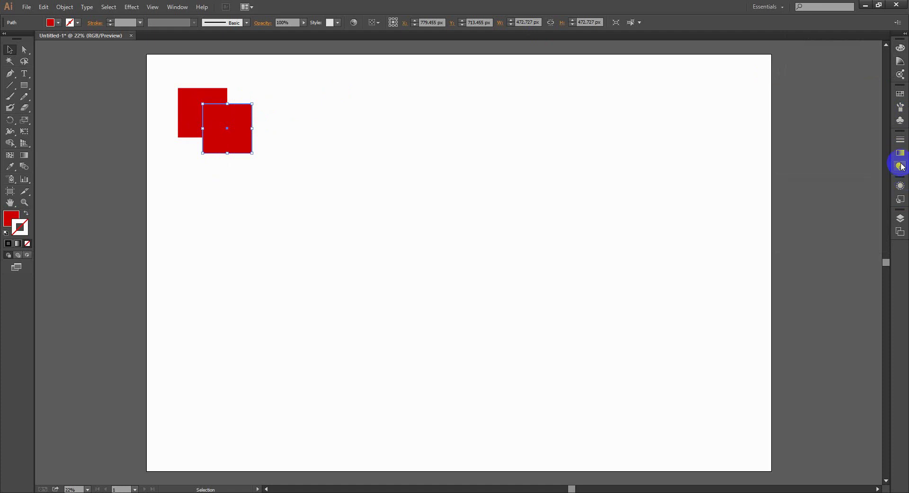
click(900, 166)
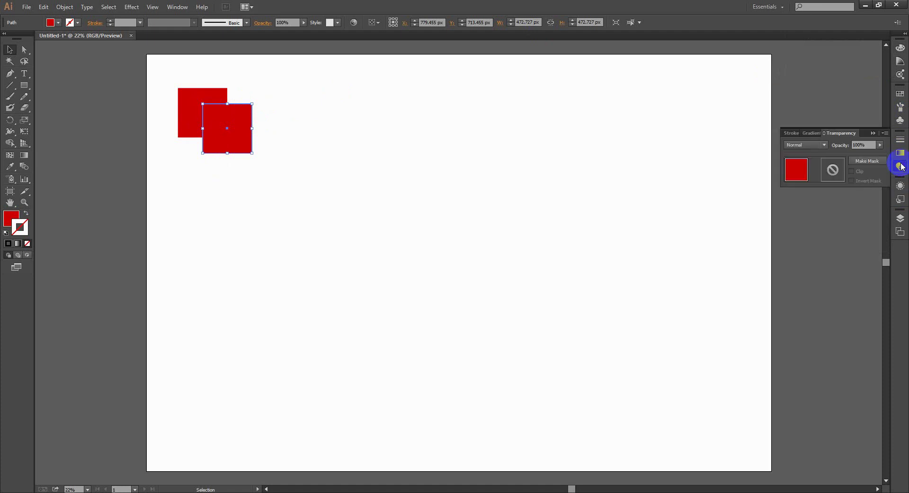
click(880, 145)
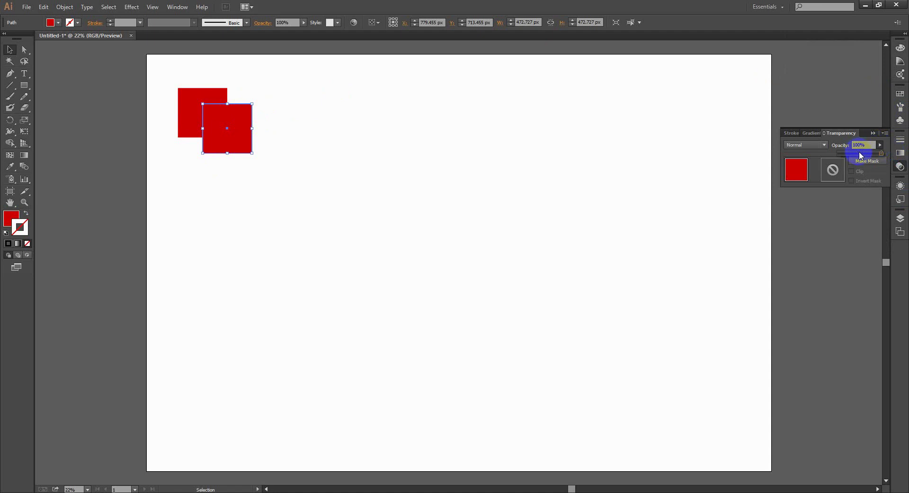
click(860, 153)
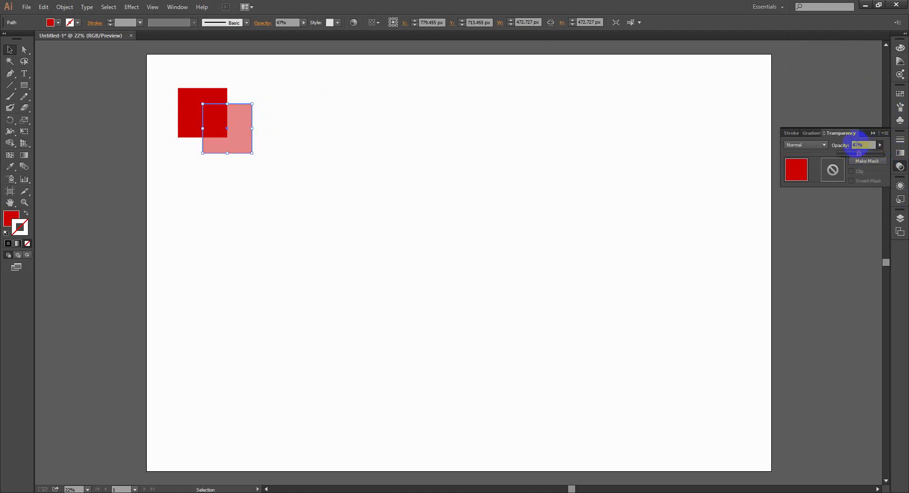
click(849, 145)
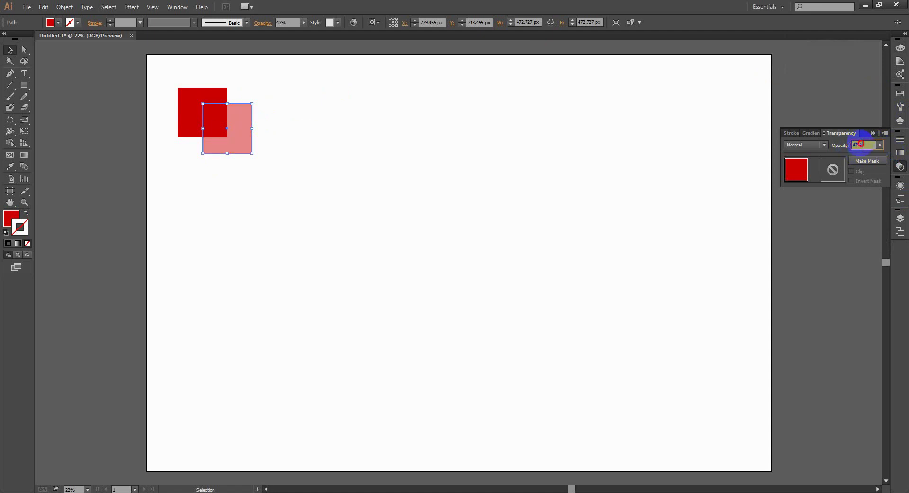
double_click(849, 146)
text(50)
key(Return)
click(885, 134)
click(885, 134)
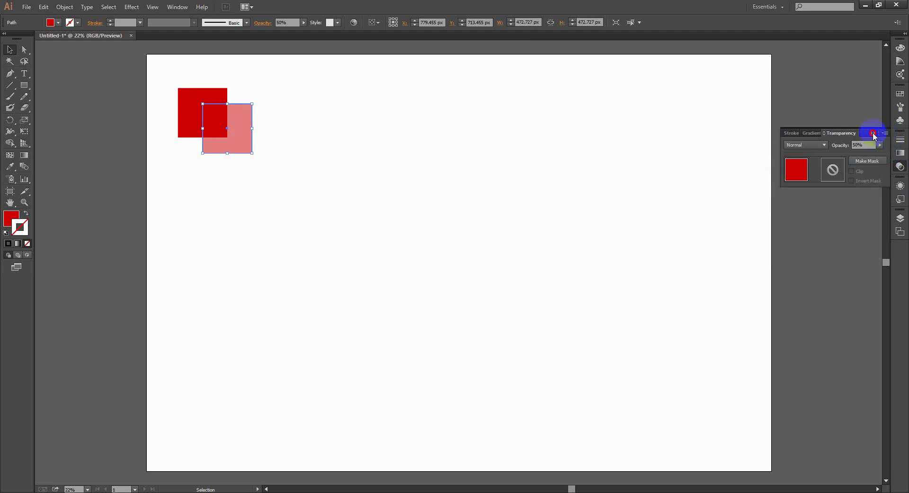
click(873, 133)
Scale both squares down together to about 367 × 323 px and place them closer to the artboard's upper-left corner.
click(307, 159)
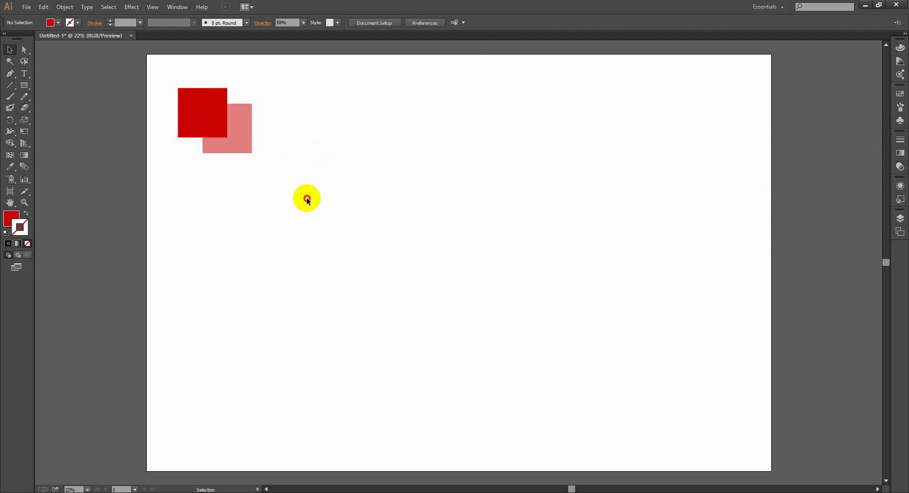
drag(307, 198, 175, 84)
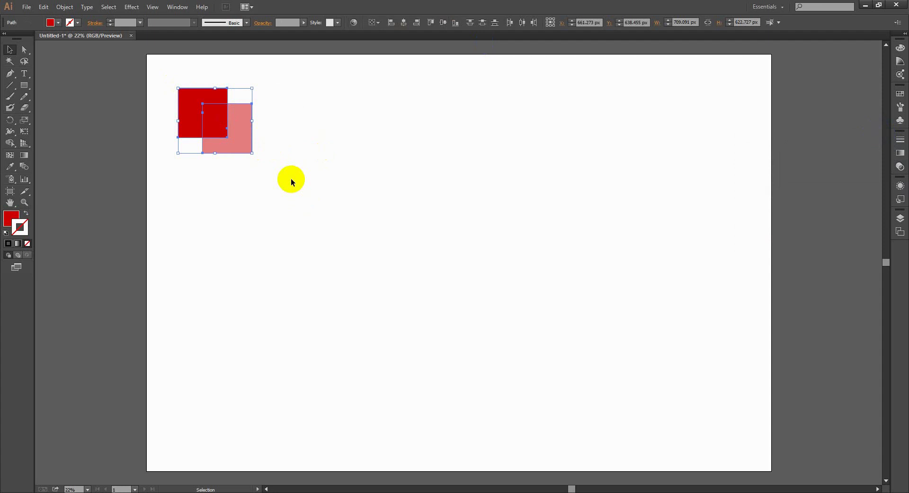
drag(252, 153, 190, 92)
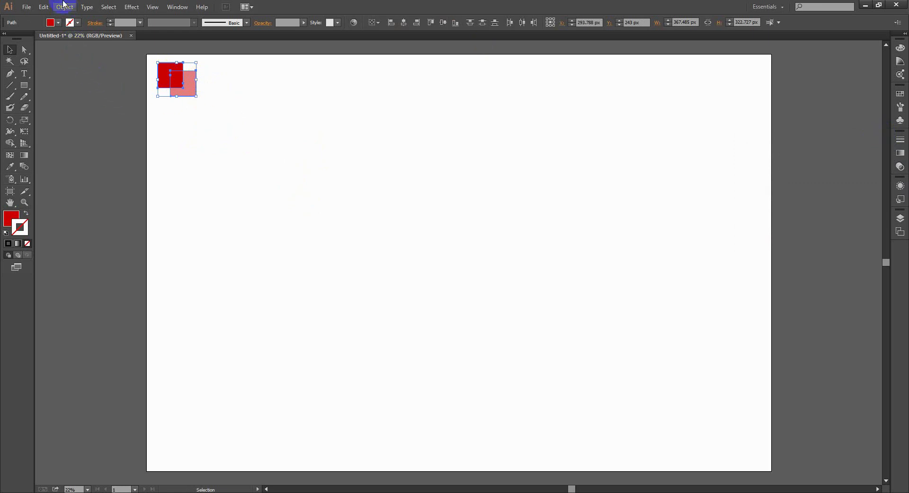
Make a pattern from the two selected squares and set its tile type to Brick by Row.
click(65, 7)
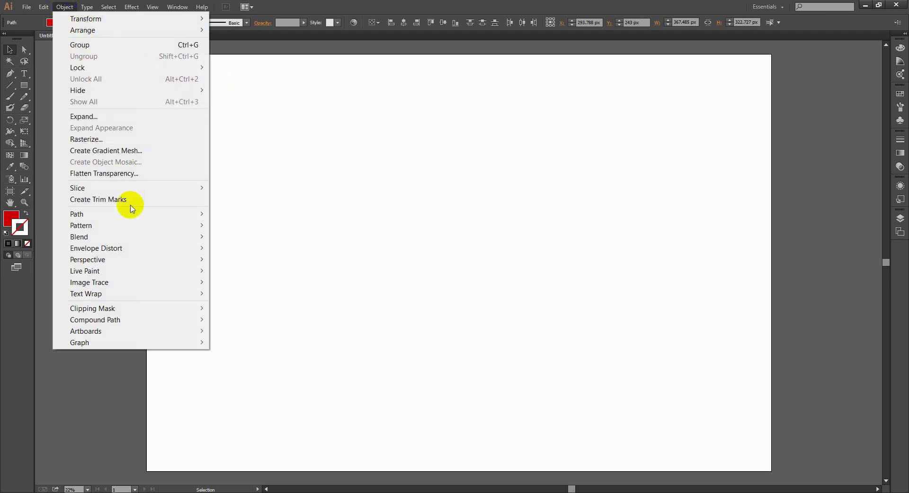
mouse_move(136, 224)
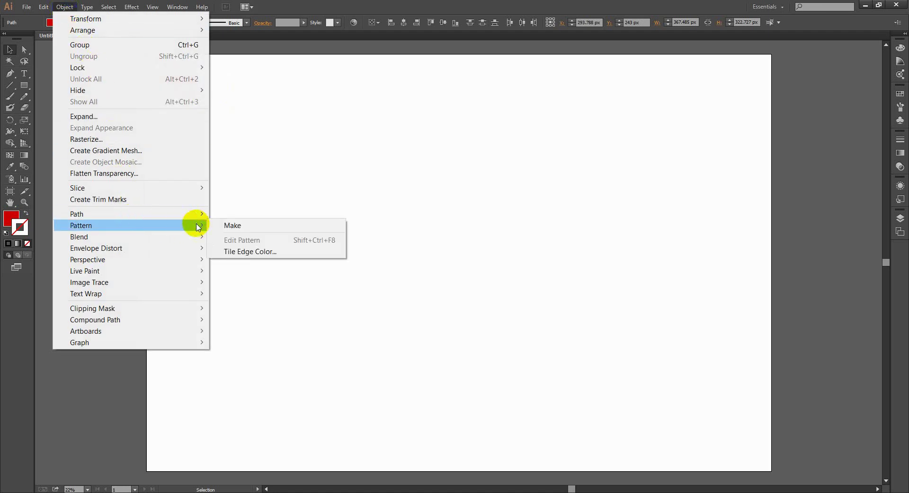
click(246, 229)
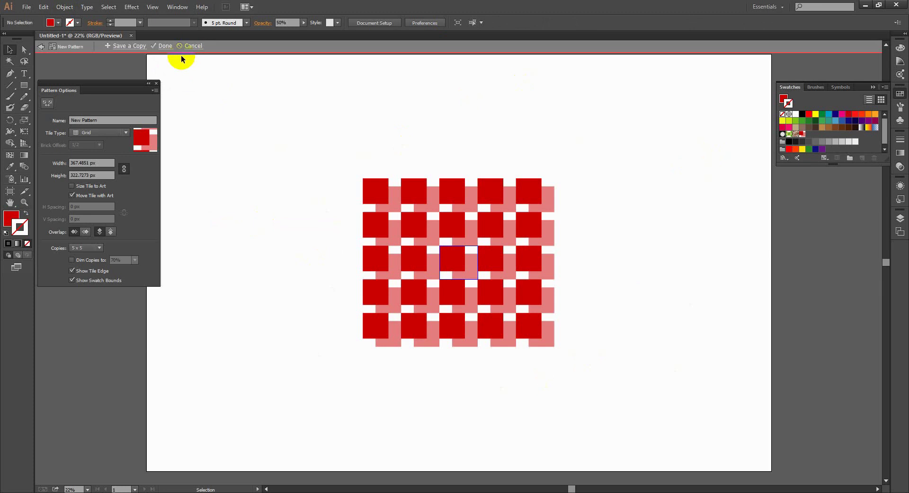
click(383, 180)
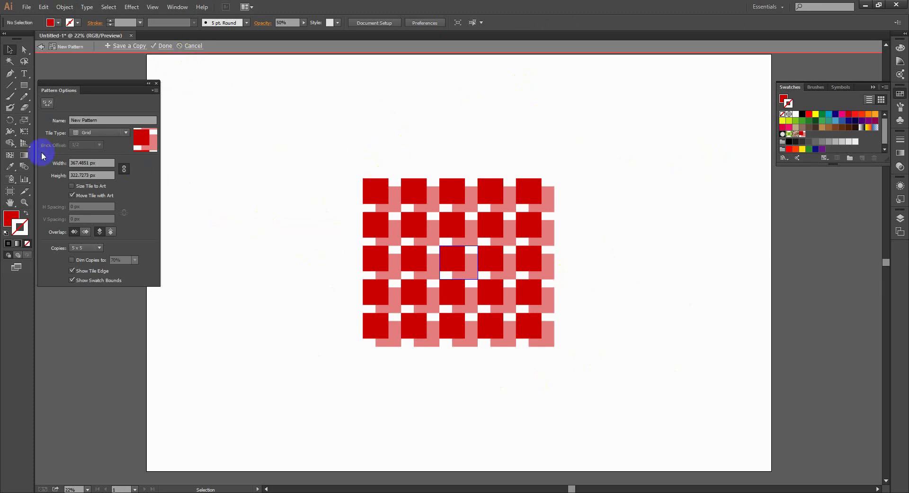
click(96, 134)
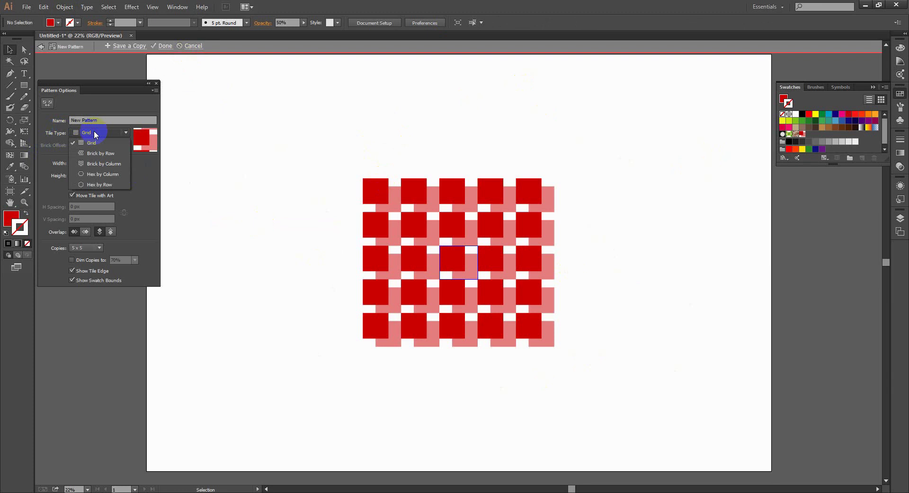
click(101, 153)
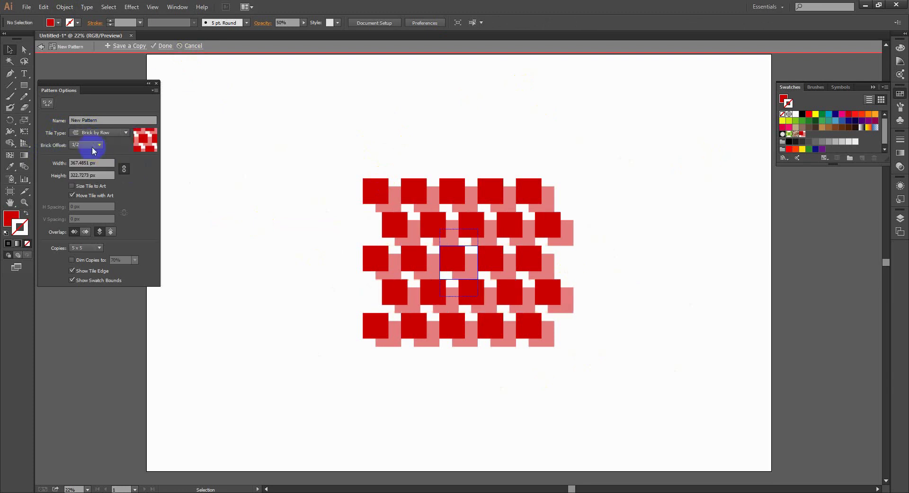
Try the Brick by Column, Hex by Column and Hex by Row tile types on the pattern.
click(96, 132)
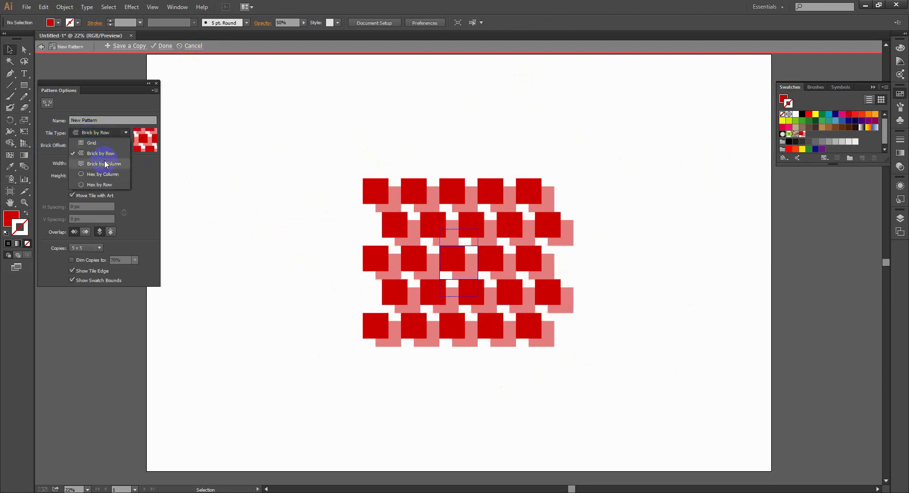
click(105, 163)
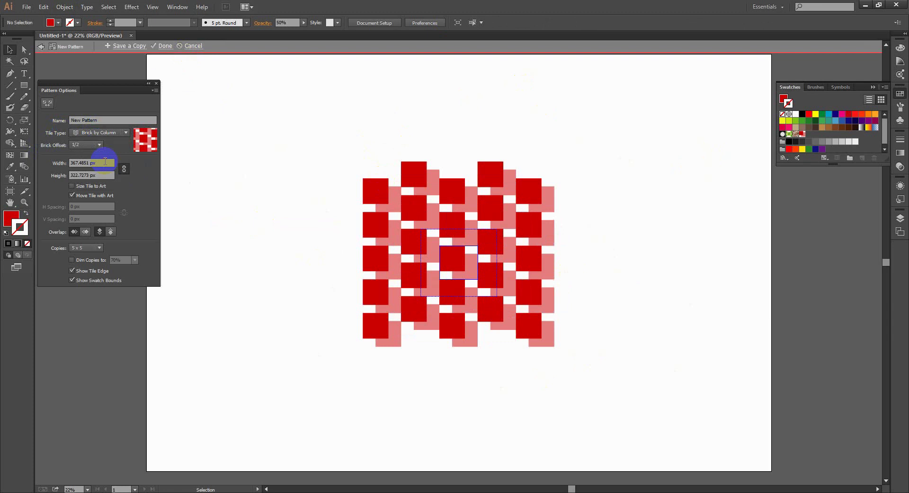
click(101, 132)
click(108, 174)
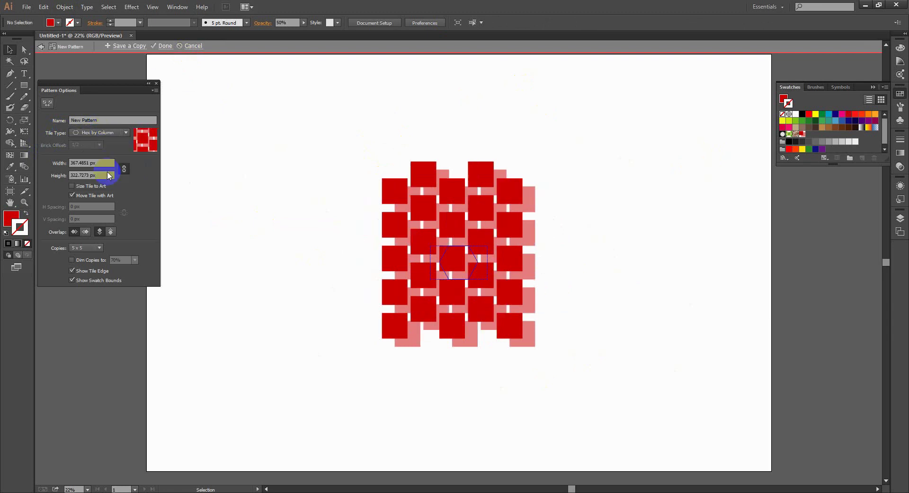
click(98, 132)
click(102, 180)
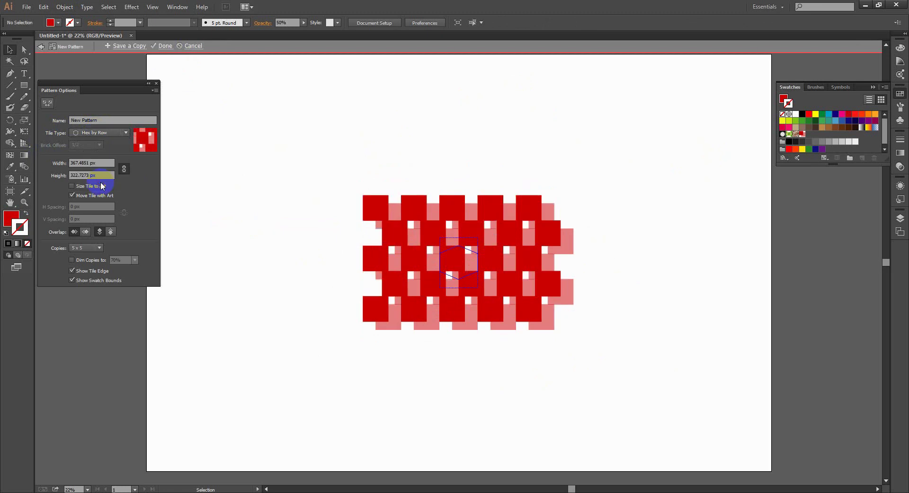
Set the pattern's tile type to Grid.
click(106, 133)
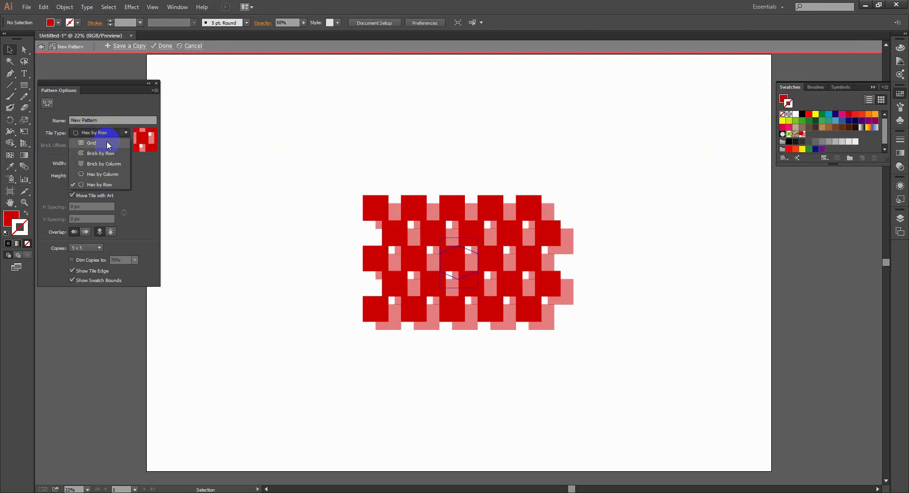
click(107, 143)
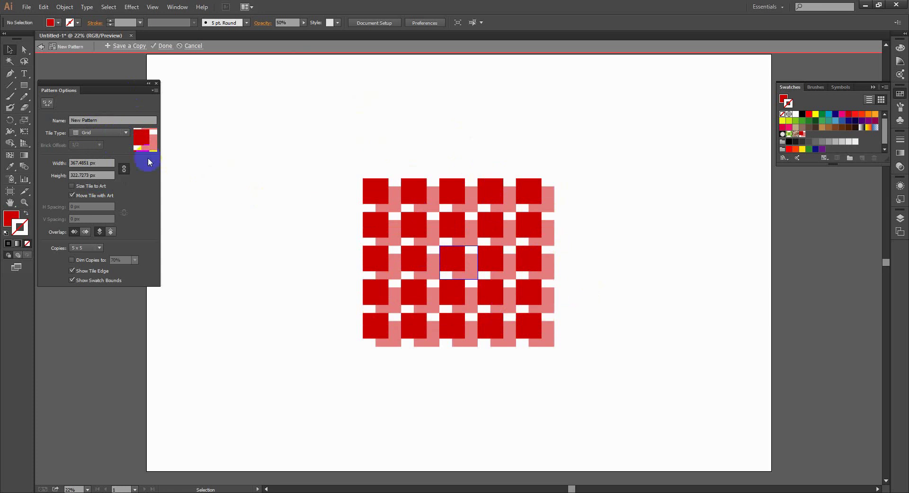
Resize the pattern tile to about 477 × 365 px with the Pattern Tile tool, adding gaps between the repeated squares.
click(47, 103)
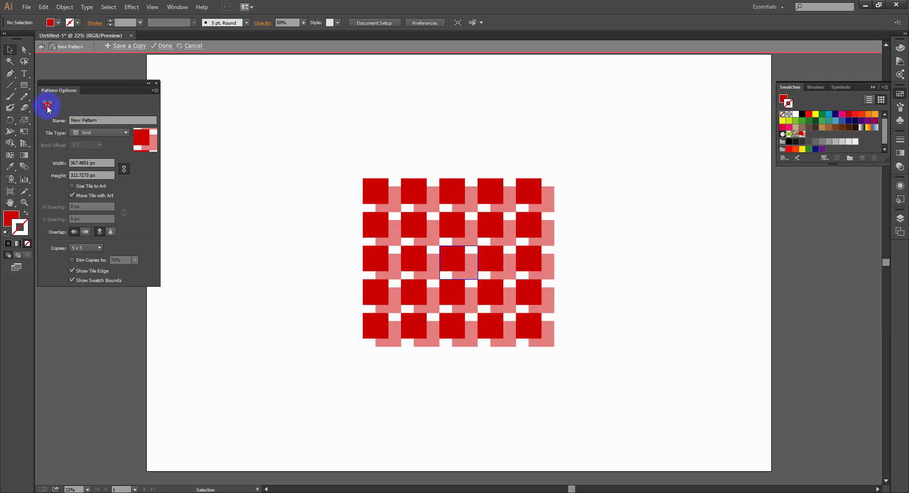
click(47, 106)
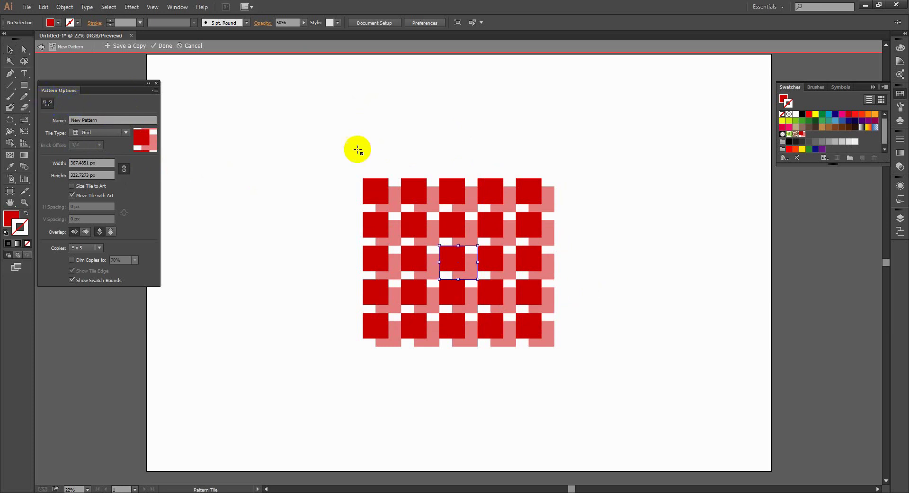
click(450, 257)
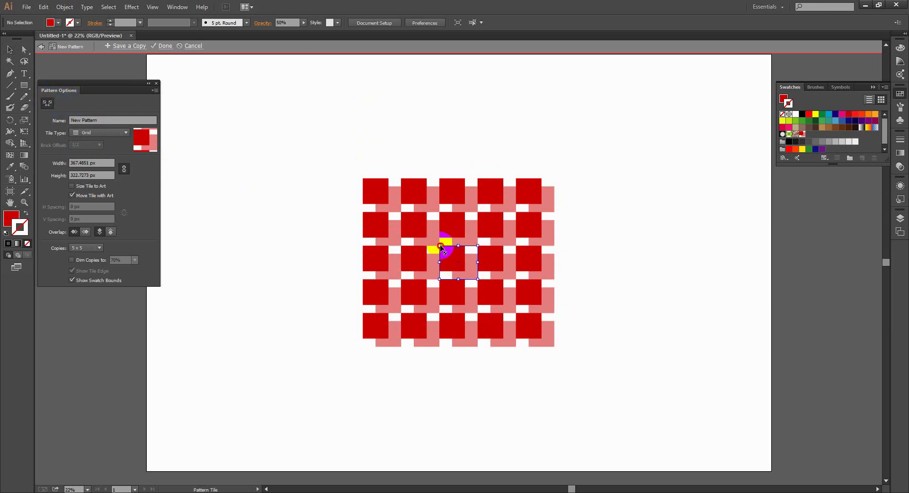
drag(441, 245, 403, 222)
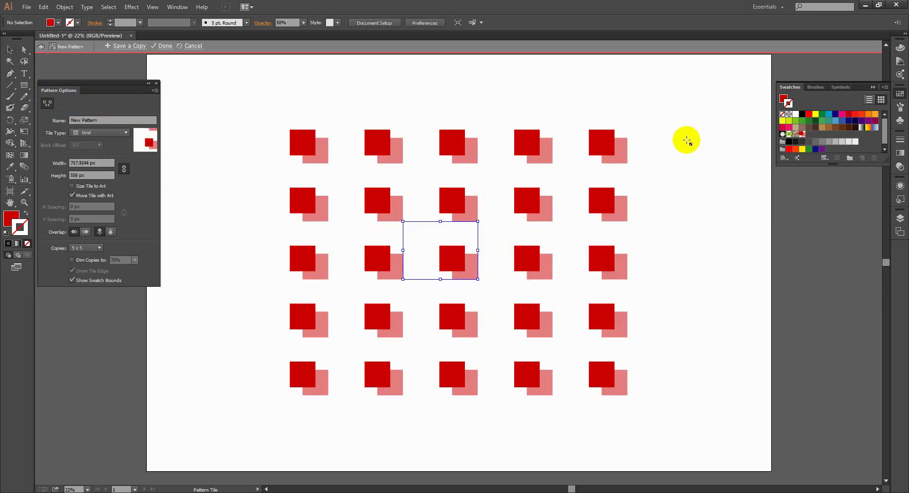
click(404, 222)
drag(403, 223, 431, 245)
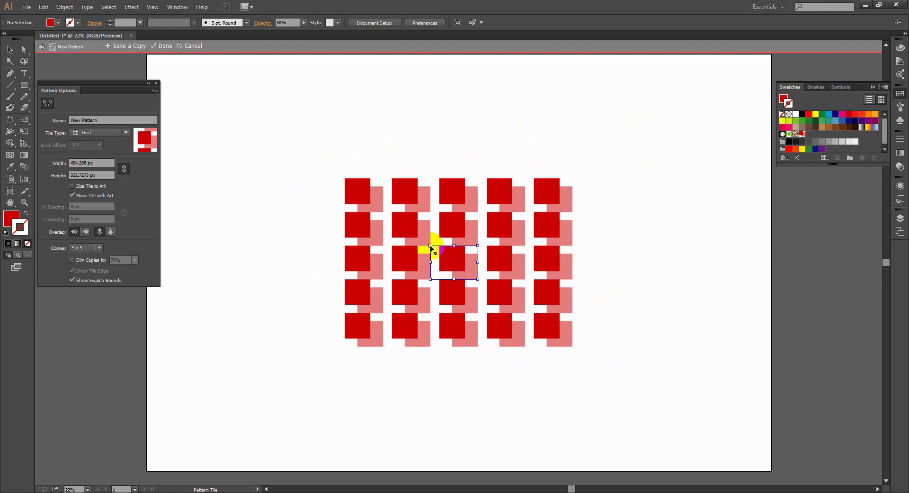
mouse_move(431, 247)
mouse_down()
mouse_move(416, 233)
mouse_move(428, 242)
mouse_up()
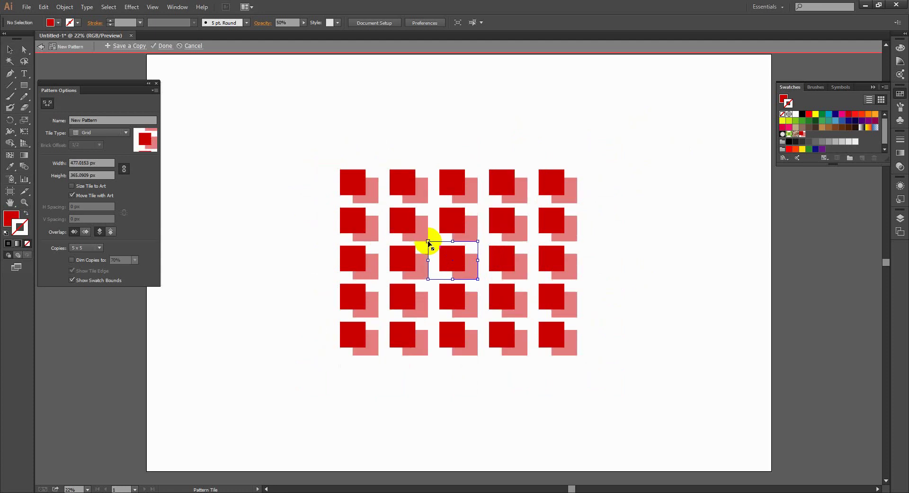
Leave the Pattern Tile tool and finish pattern editing, keeping the pattern as a swatch.
click(47, 103)
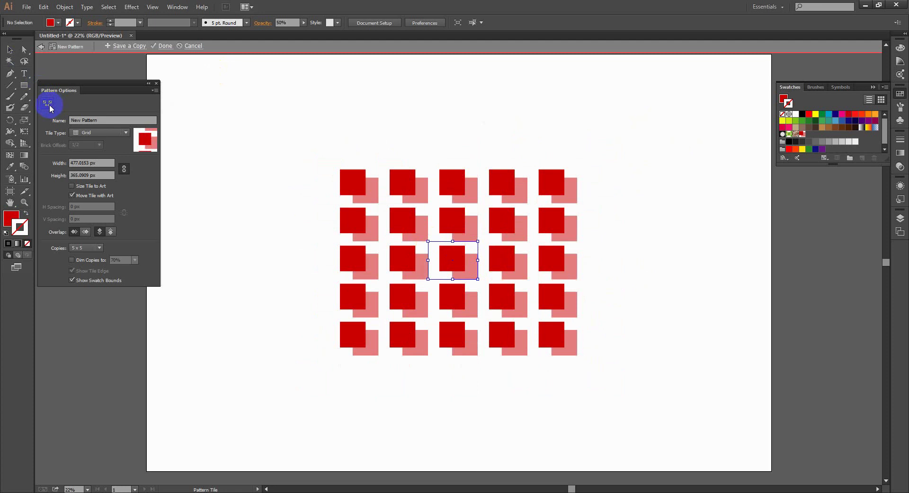
click(48, 103)
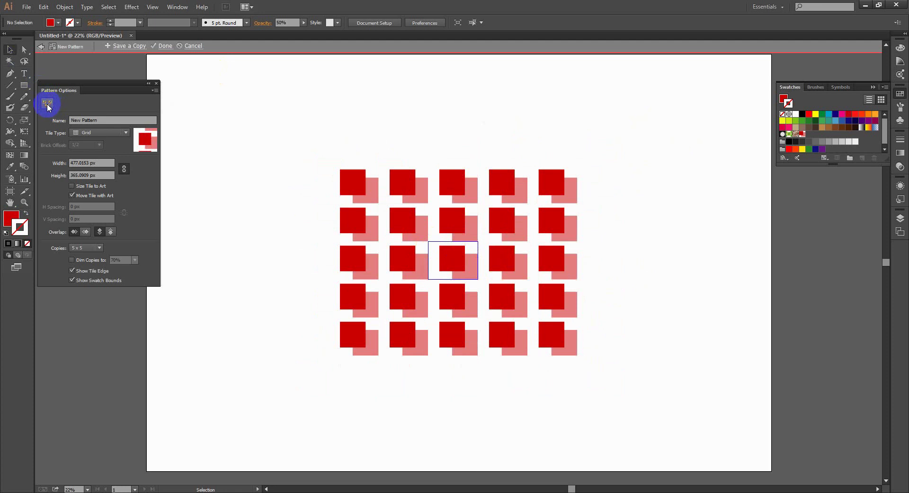
click(165, 46)
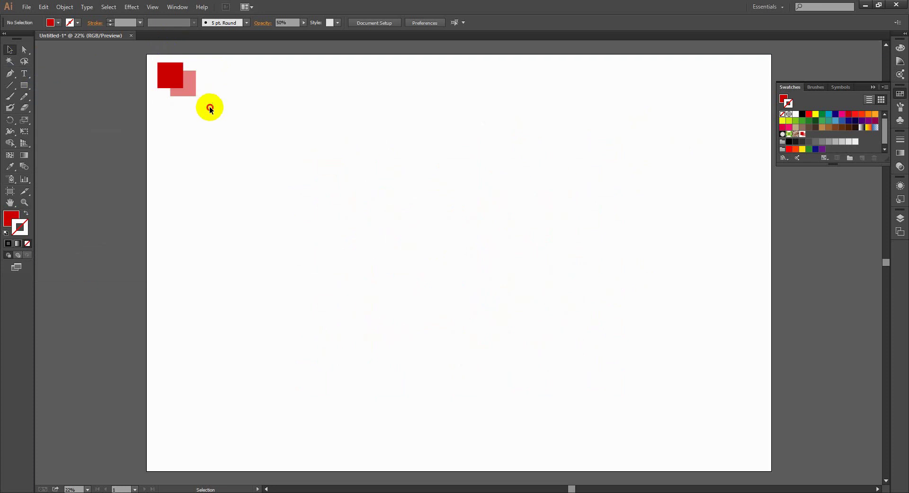
Delete the two original squares and draw a rectangle of about 5950 × 3955 px covering nearly the whole artboard.
drag(208, 106, 152, 64)
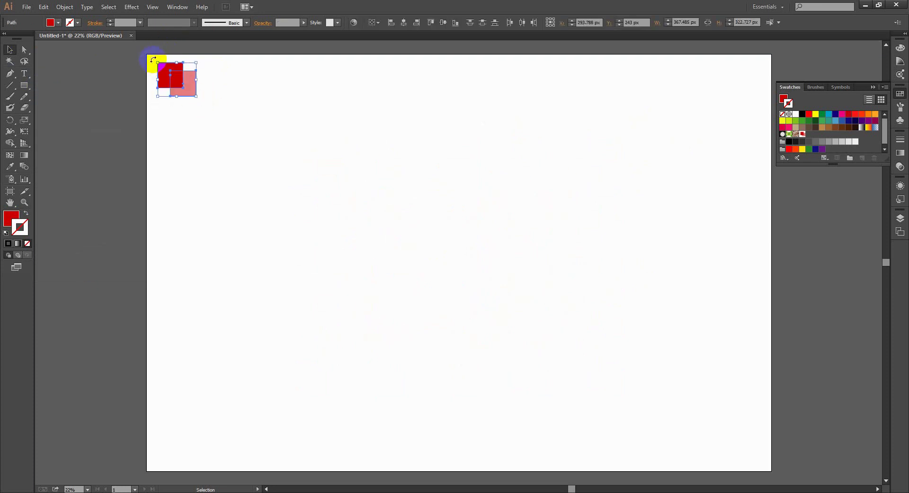
key(Delete)
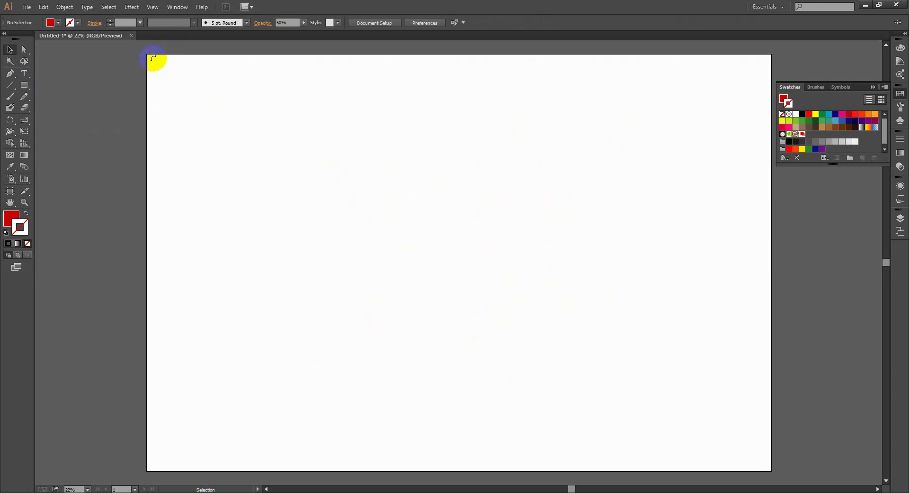
click(25, 86)
drag(149, 56, 769, 468)
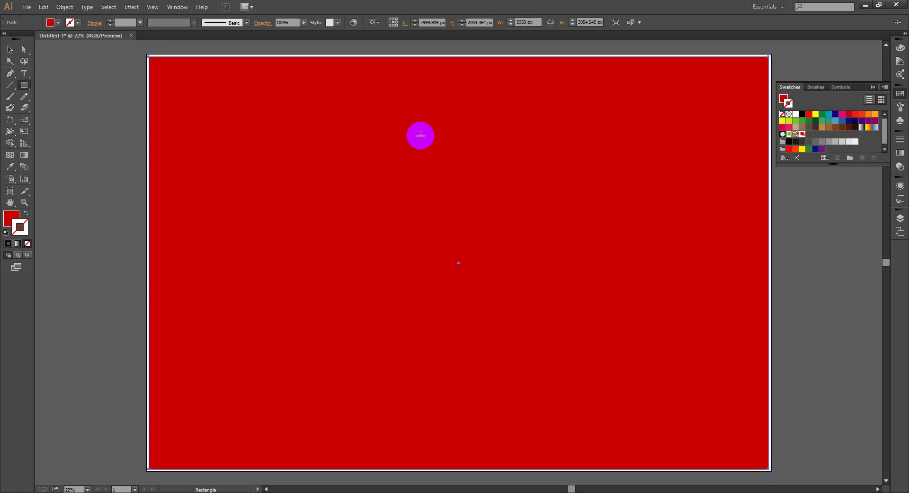
Apply the new square pattern swatch to the rectangle's stroke and swap fill and stroke so the pattern fills it.
click(801, 135)
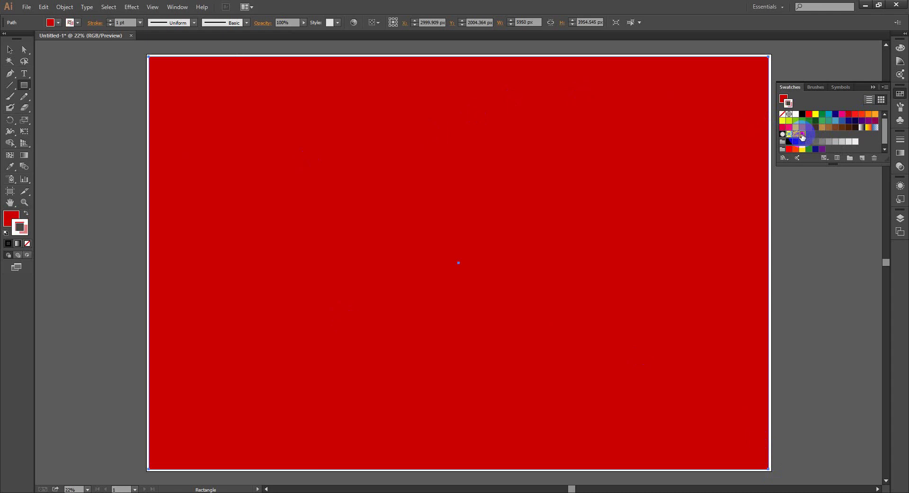
click(26, 213)
click(799, 205)
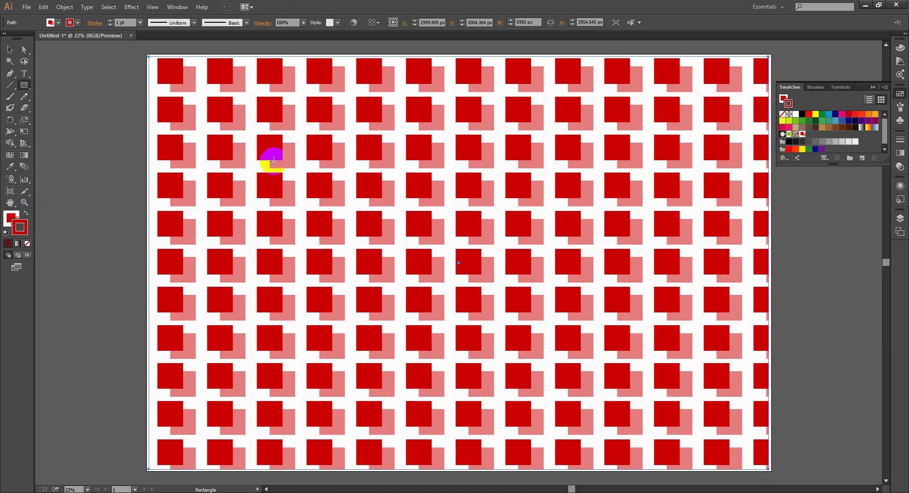
click(12, 50)
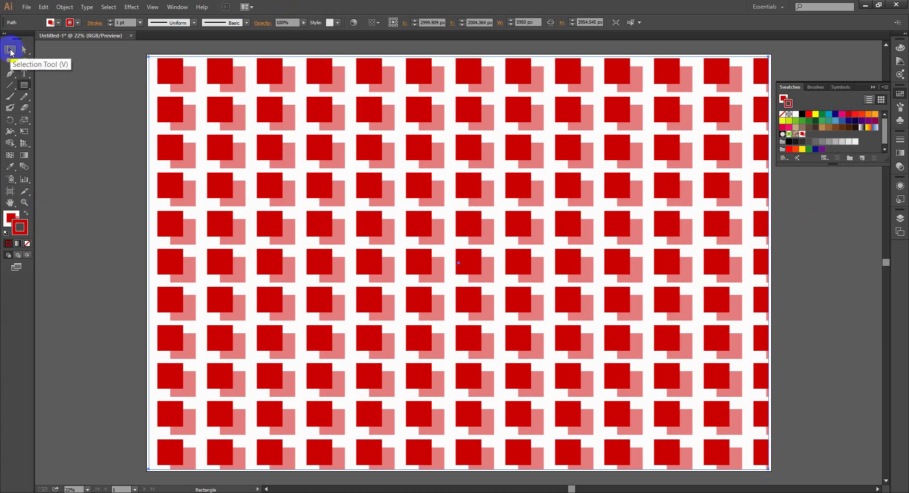
click(560, 144)
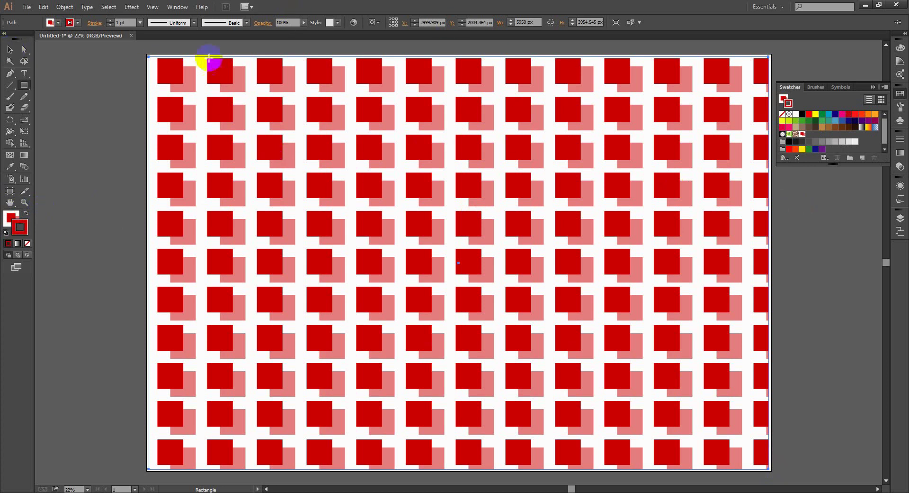
Start exporting the artwork as a JPEG into the Ai patterns folder on New Volume (F:).
click(27, 7)
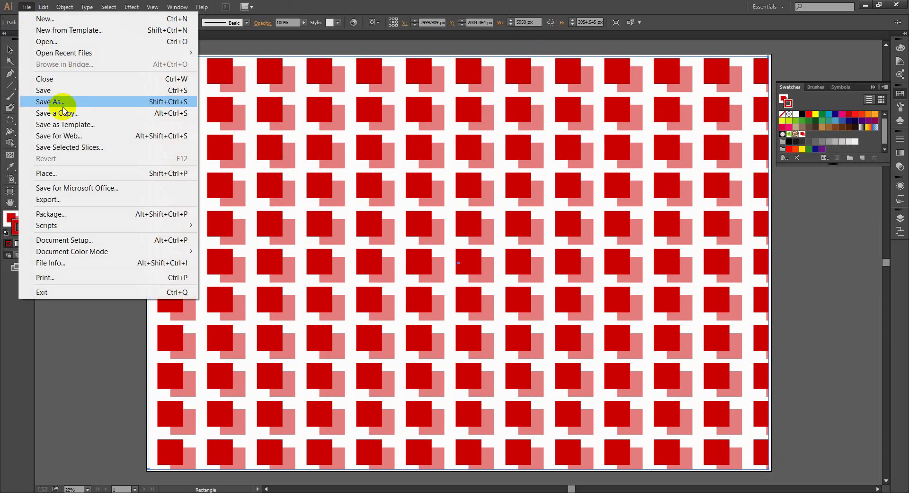
click(61, 200)
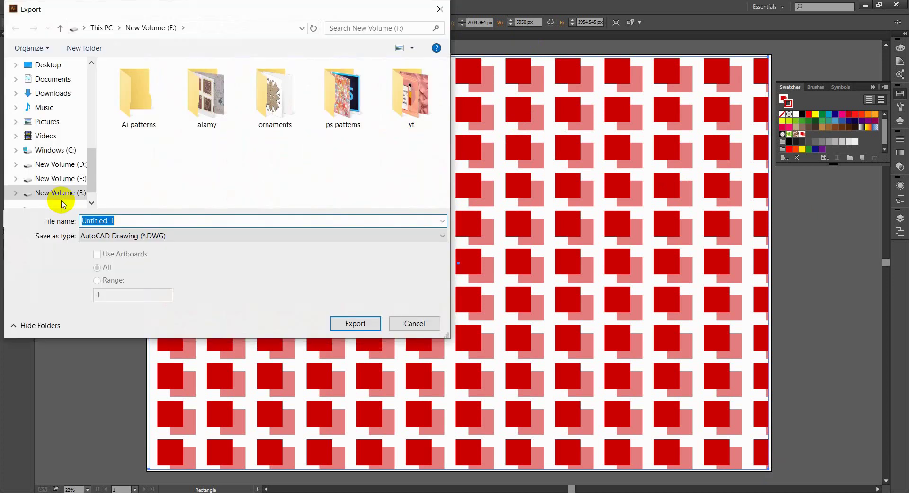
click(172, 236)
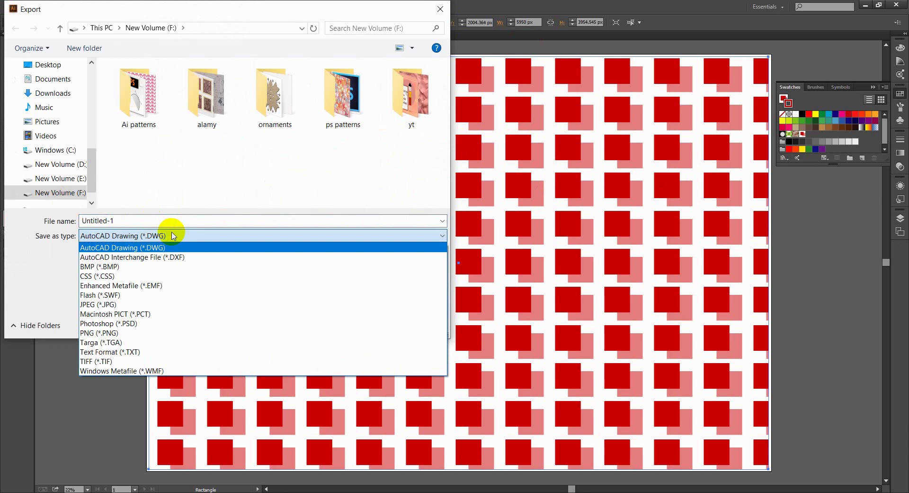
click(133, 304)
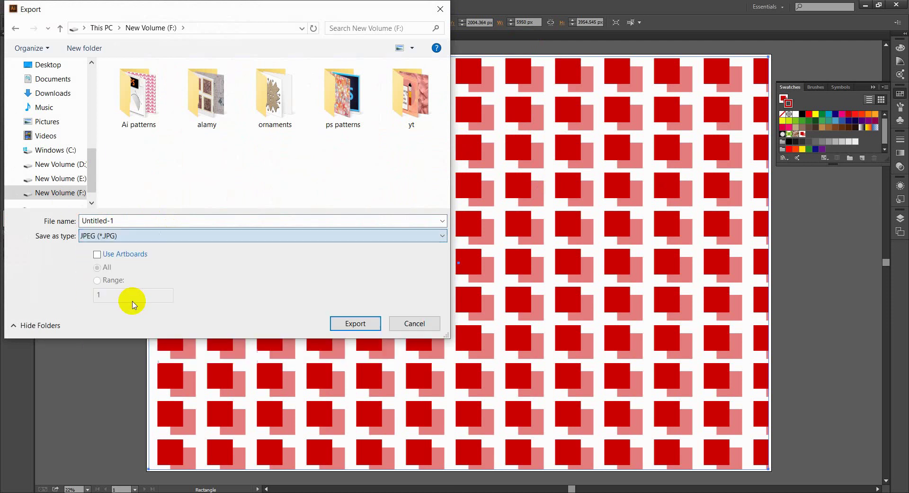
click(115, 221)
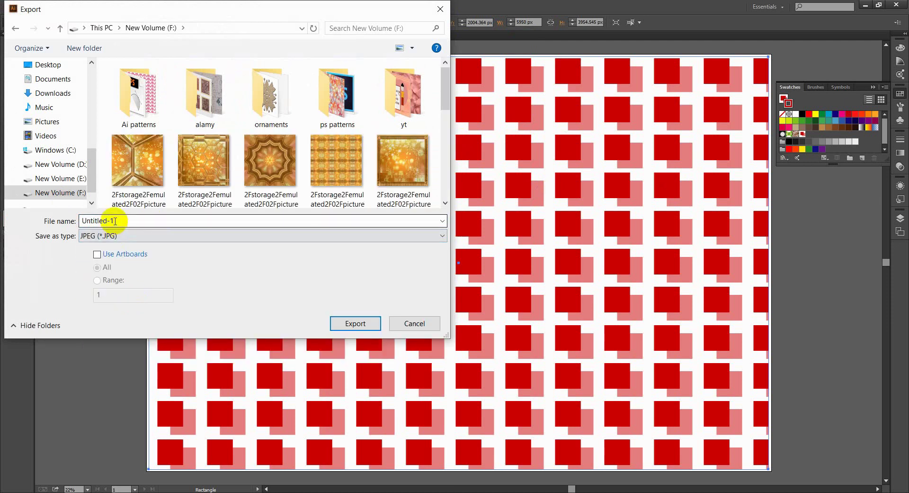
double_click(138, 97)
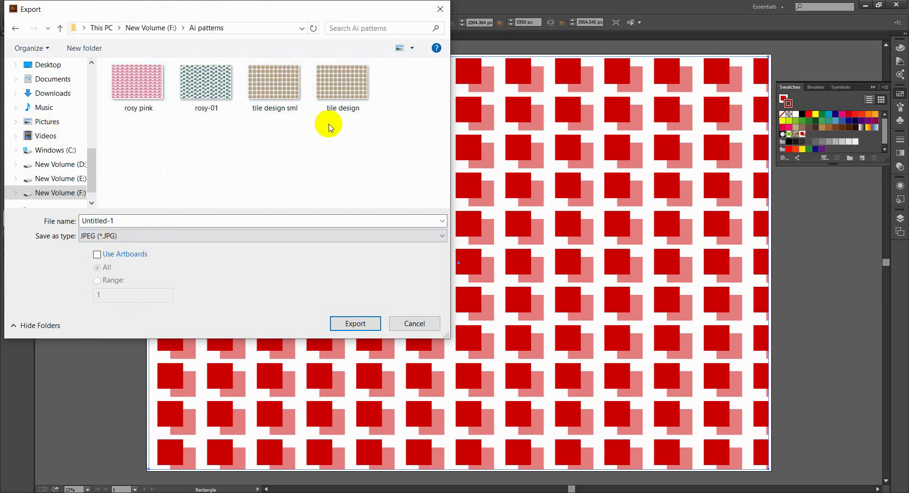
Name the export file "red brick" and proceed to the JPEG options.
click(141, 221)
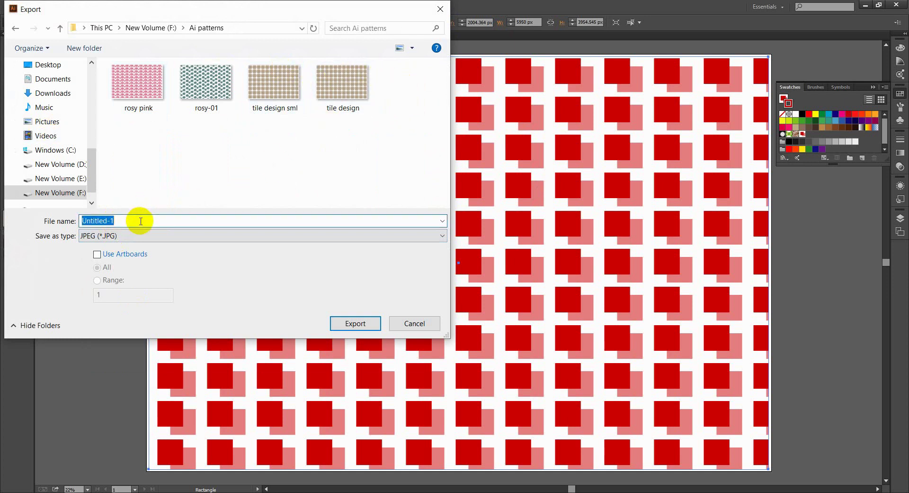
text(re)
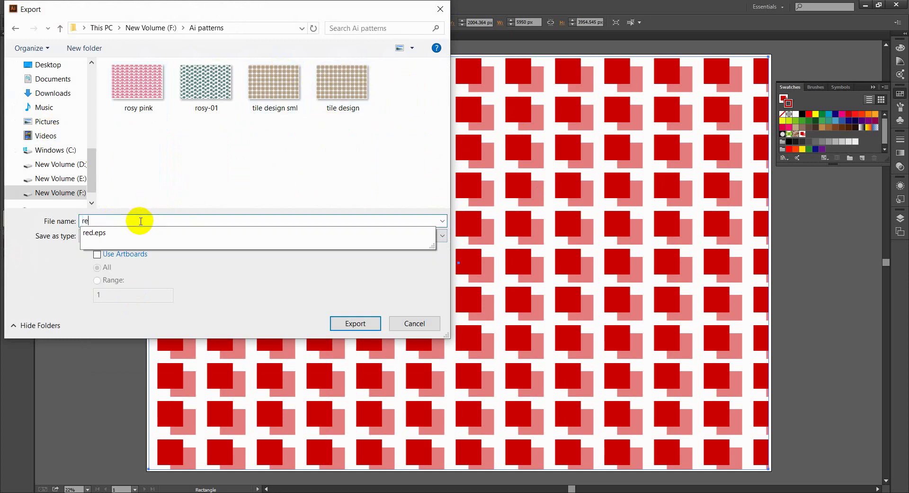
text(d br)
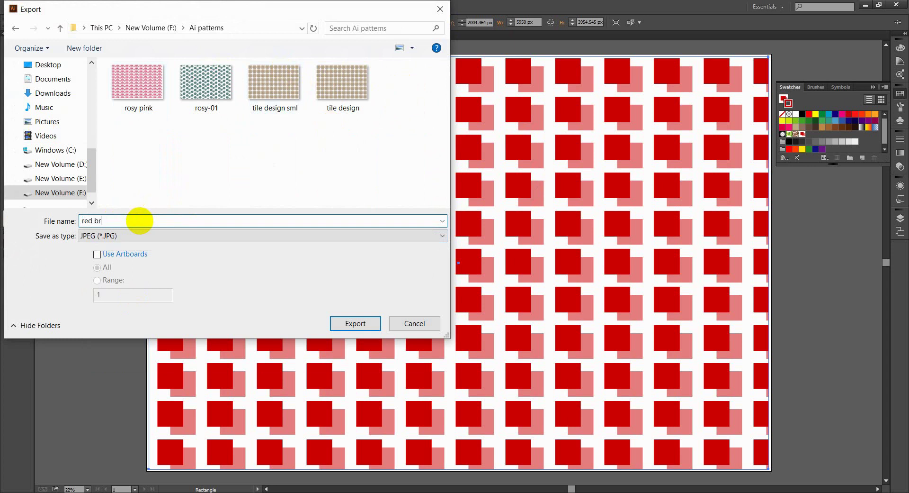
text(ick)
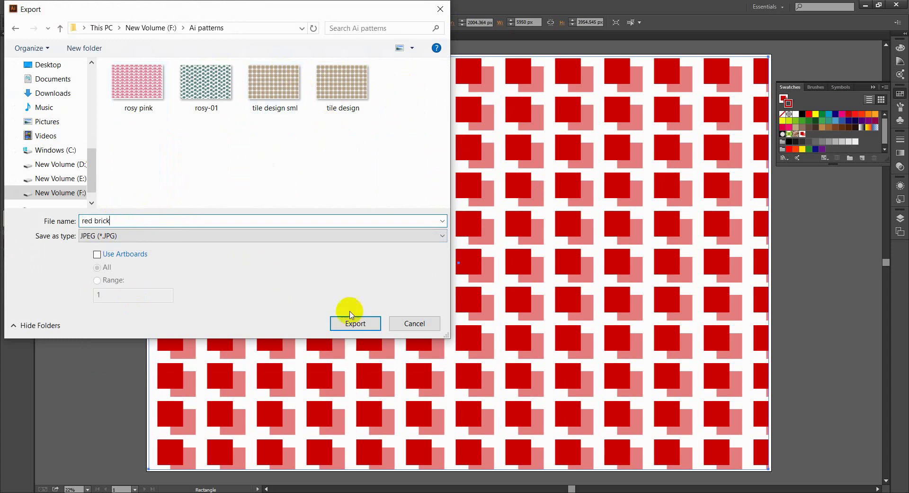
click(369, 323)
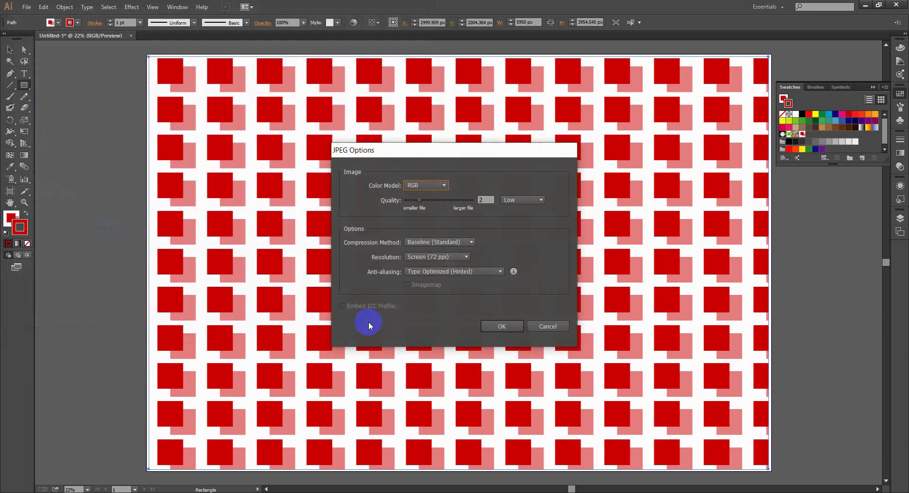
Set the JPEG quality to 5 (Medium) and complete the export.
click(428, 200)
mouse_move(428, 203)
mouse_down()
mouse_move(469, 207)
mouse_move(440, 208)
mouse_up()
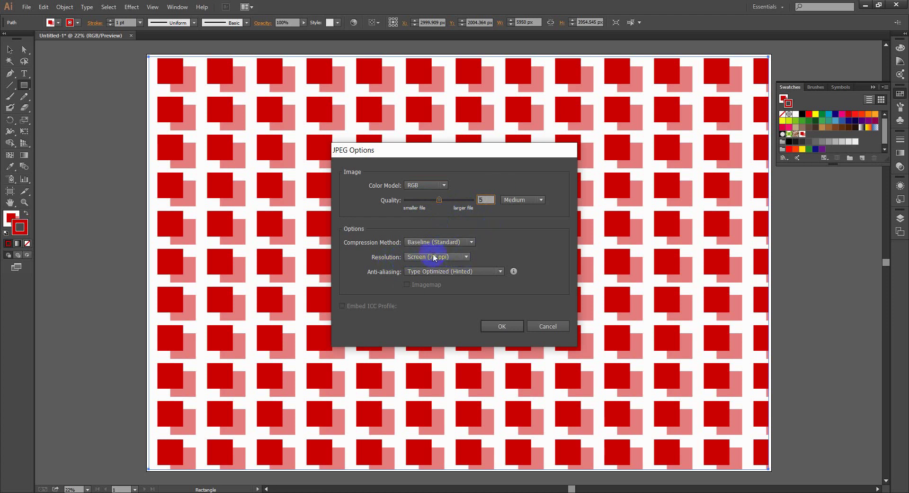
click(515, 326)
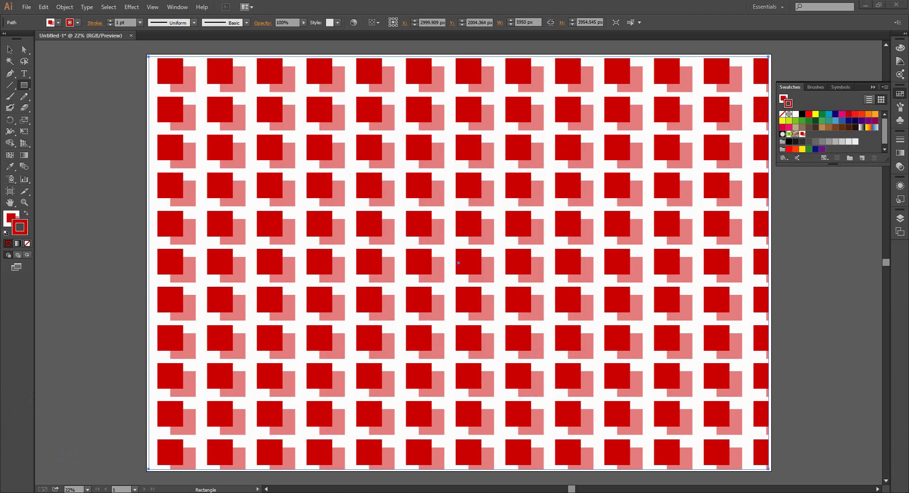
View the exported "red brick" JPEG from File Explorer's recent files, closing the Photos viewer and File Explorer to return to Illustrator.
key(super+e)
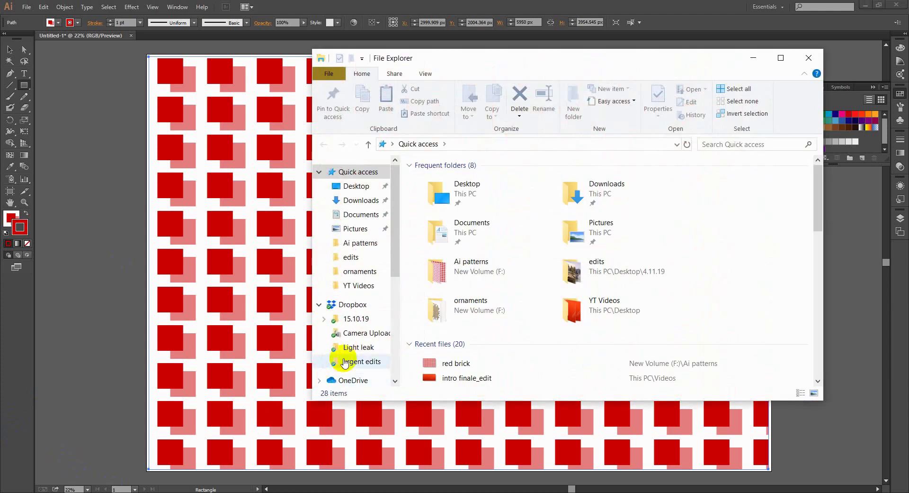
double_click(462, 363)
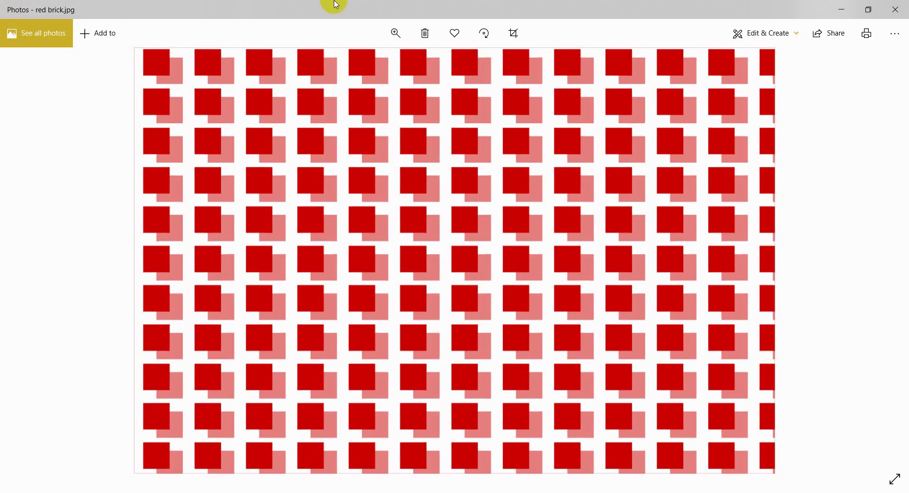
click(688, 239)
click(682, 224)
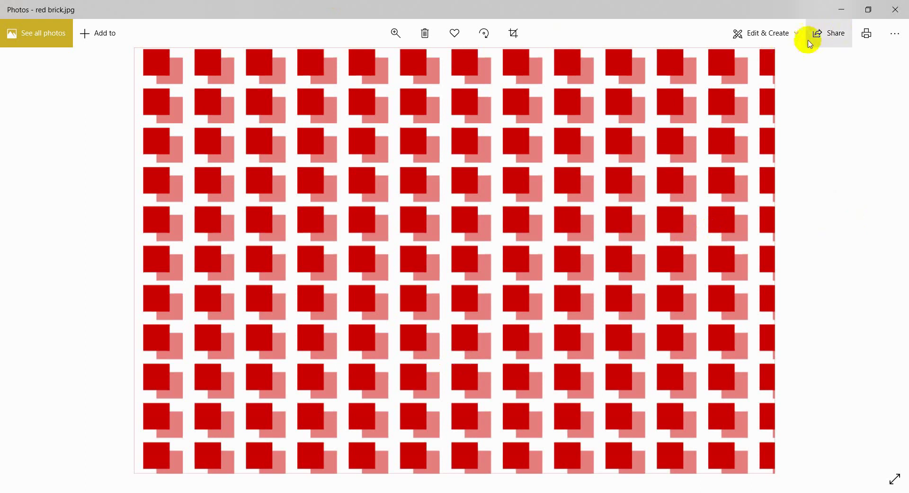
click(885, 14)
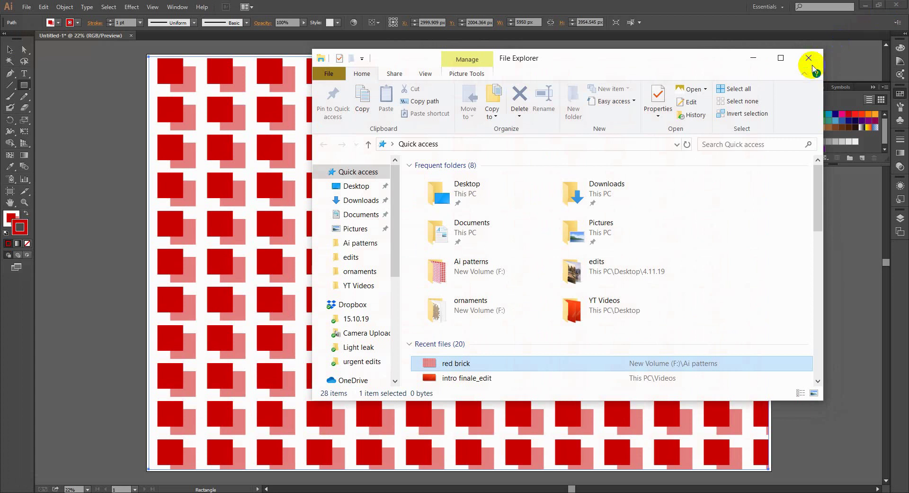
click(808, 58)
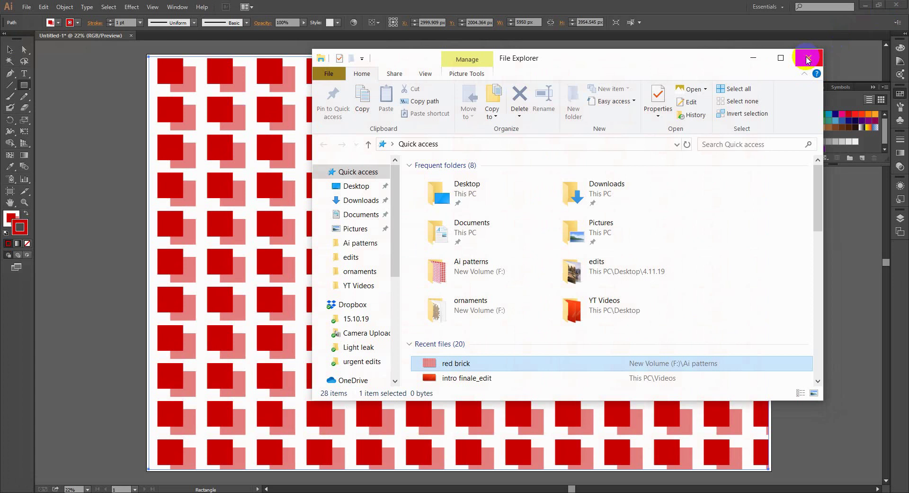
click(808, 59)
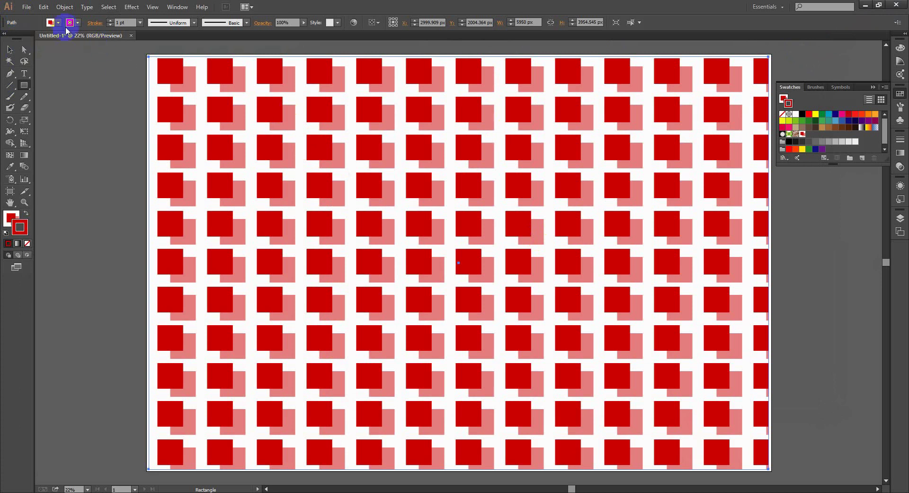
click(27, 7)
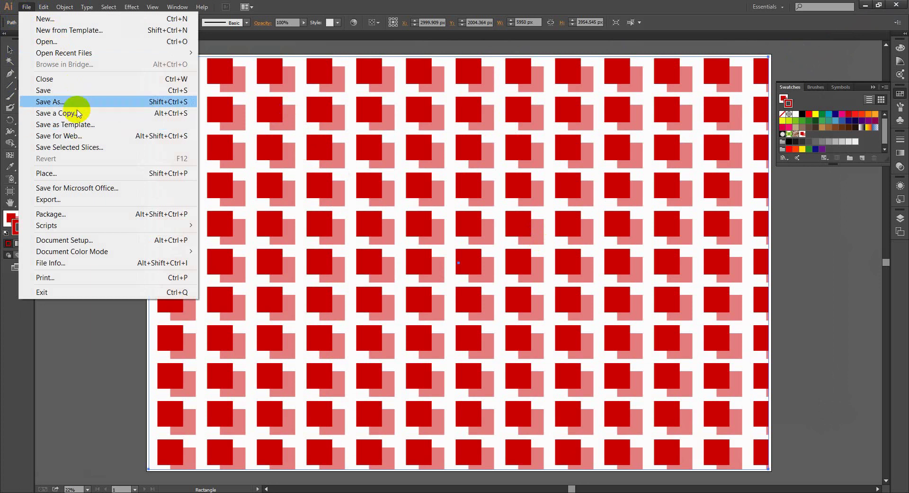
click(26, 8)
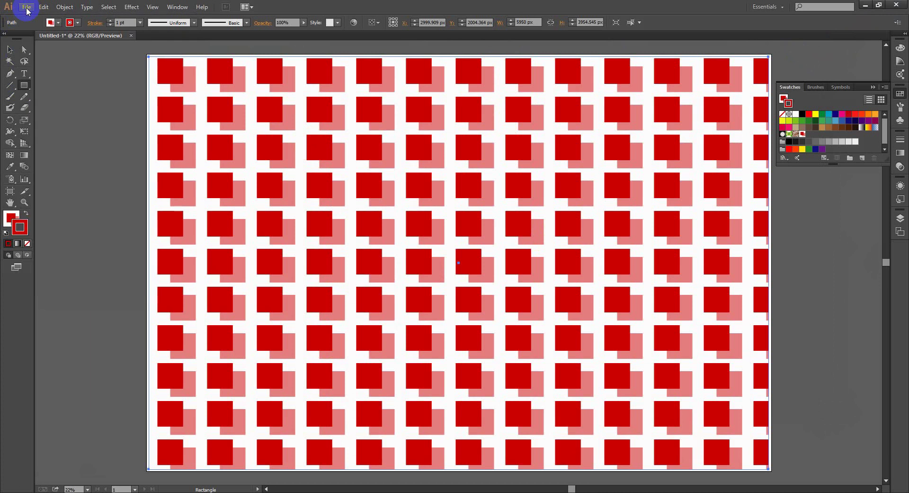